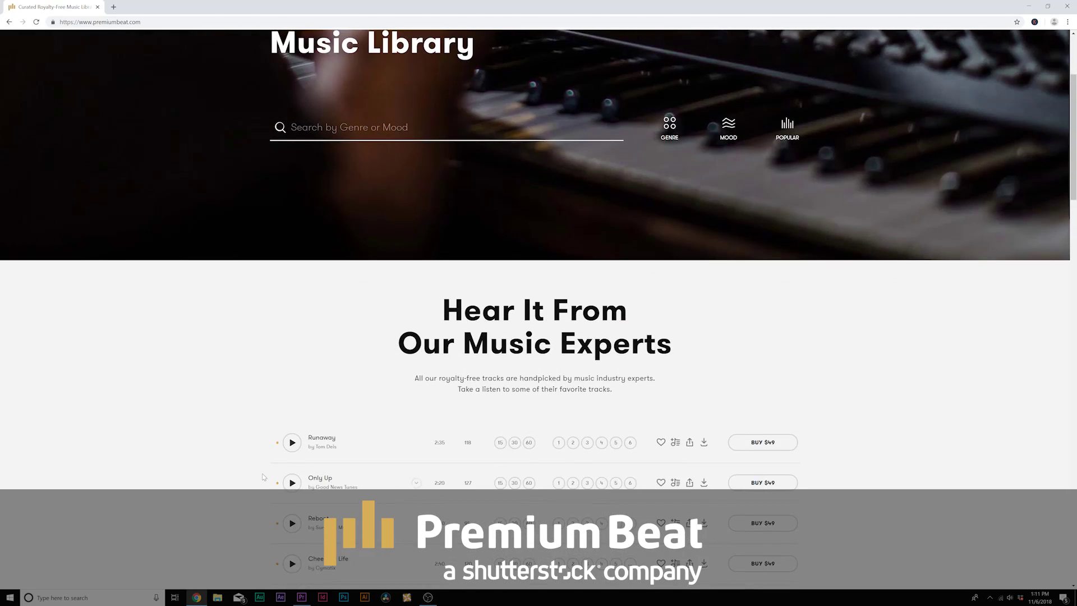
scroll(255, 445, "down", 2)
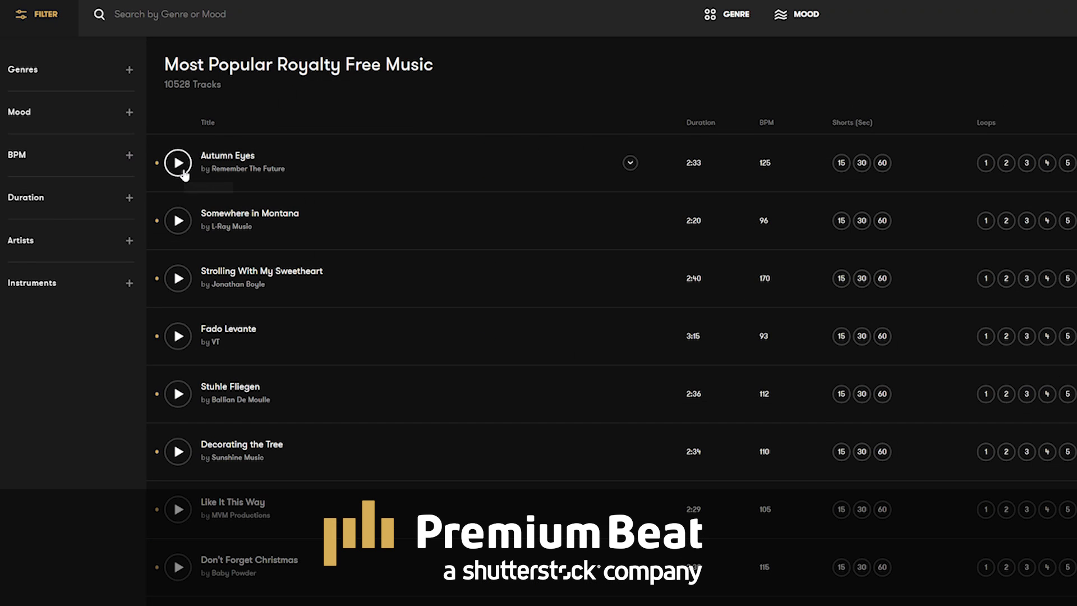
Preview Autumn Eyes and The Great Excursion from the Most Popular list.
left_click(179, 164)
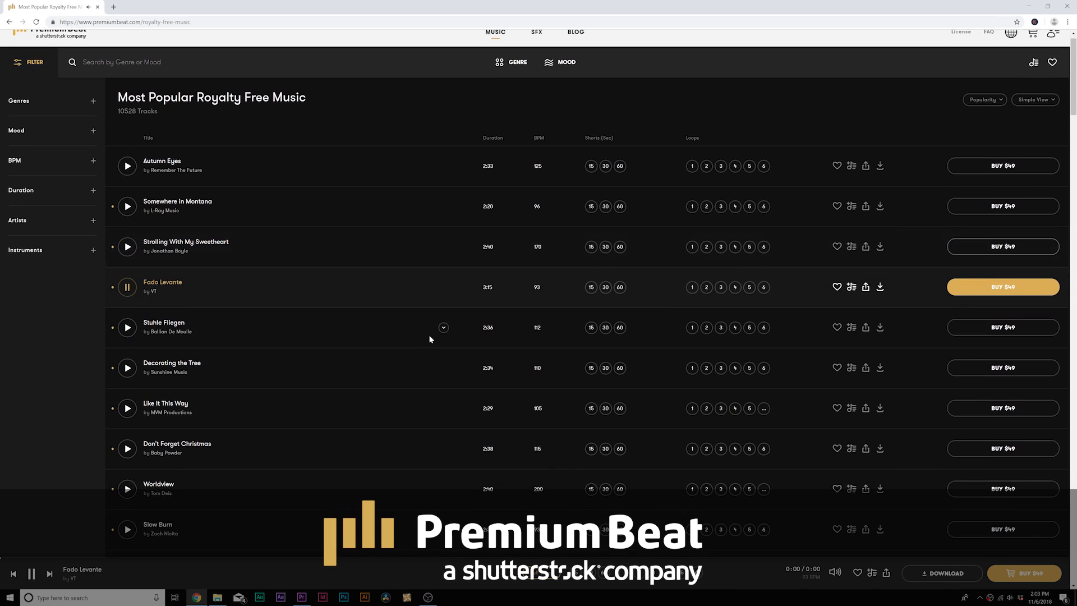
scroll(432, 337, "down", 3)
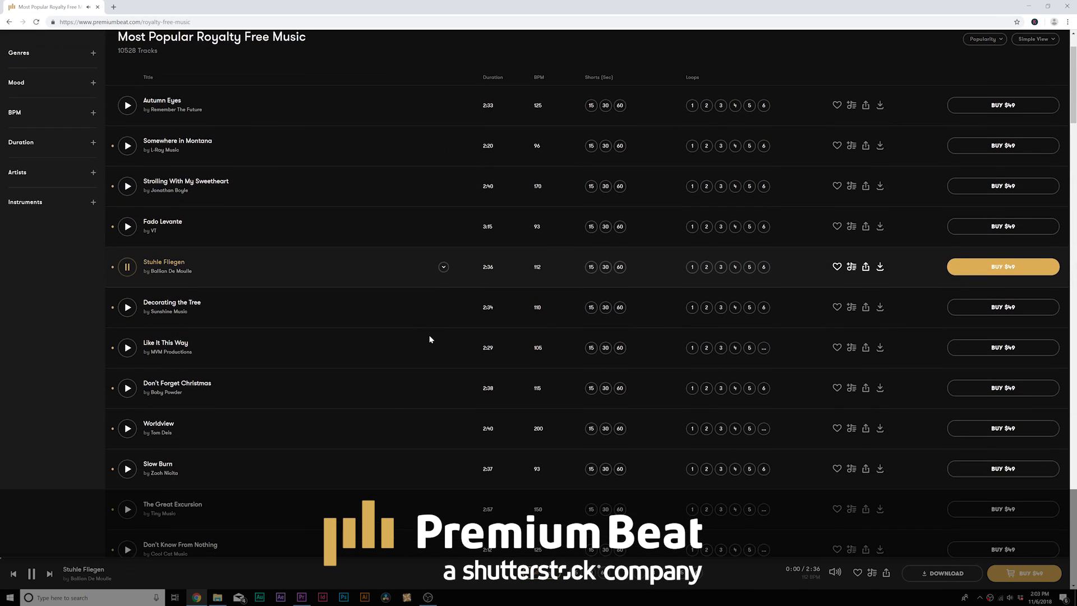
left_click(430, 338)
scroll(432, 336, "down", 3)
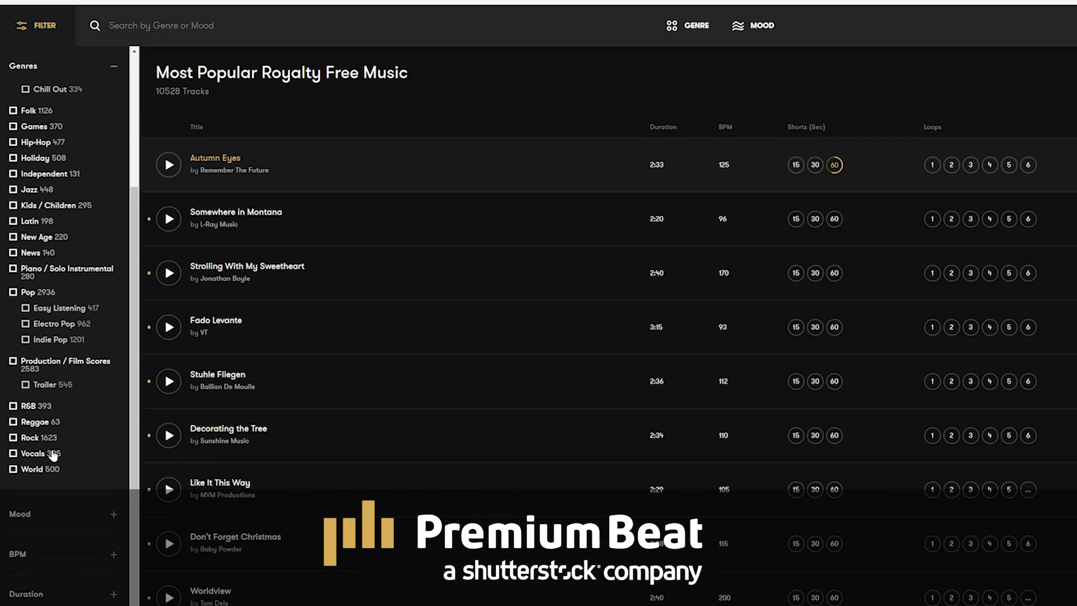
scroll(53, 456, "up", 3)
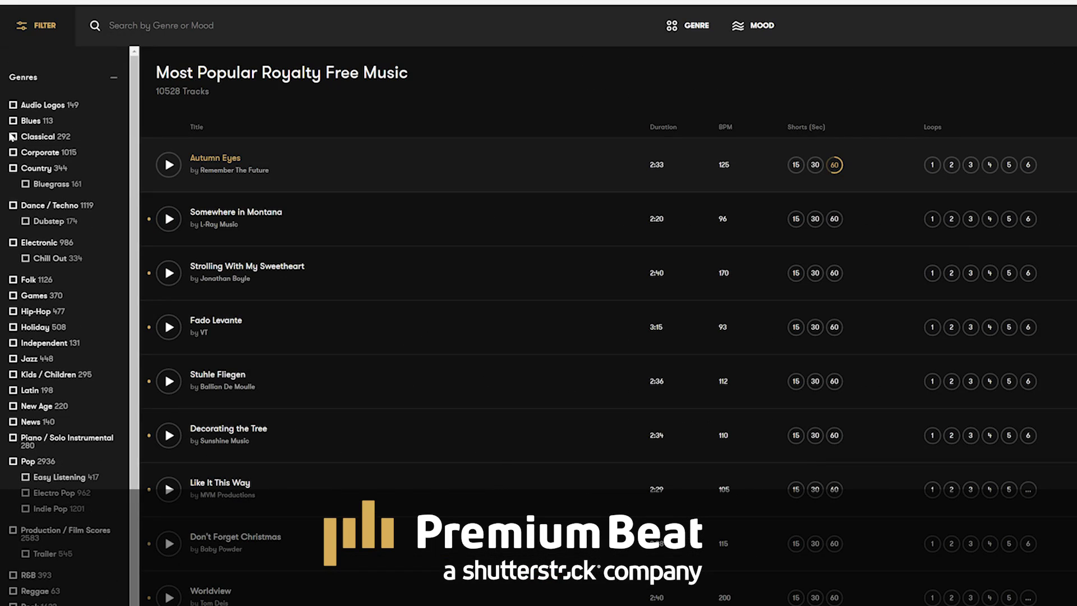
Collapse the Genres filter, expand Mood, and bring up Quiet Meaning's download options.
left_click(38, 76)
left_click(31, 117)
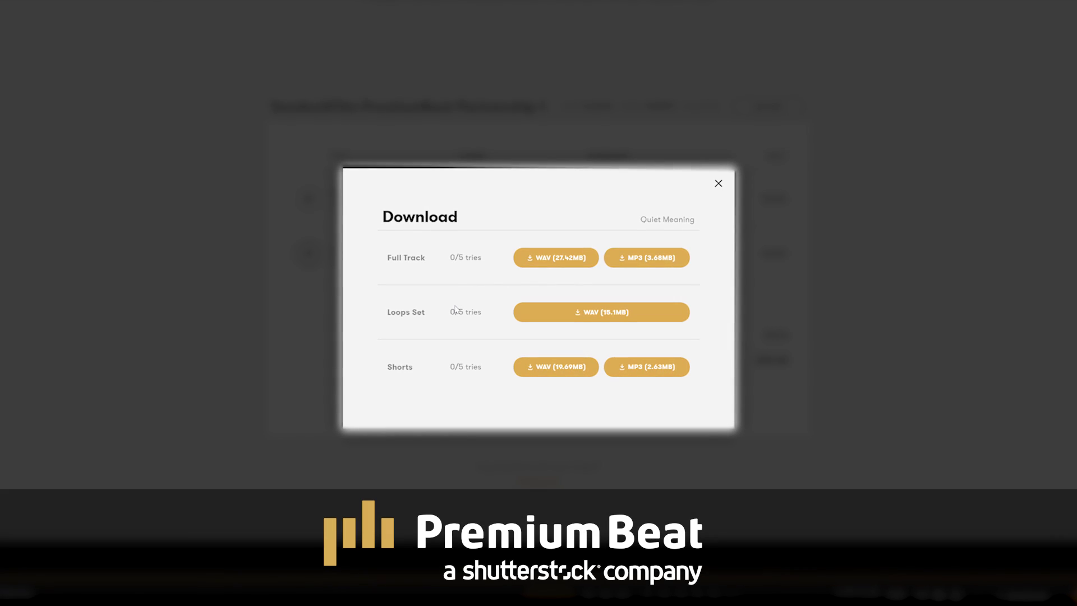
left_click(618, 312)
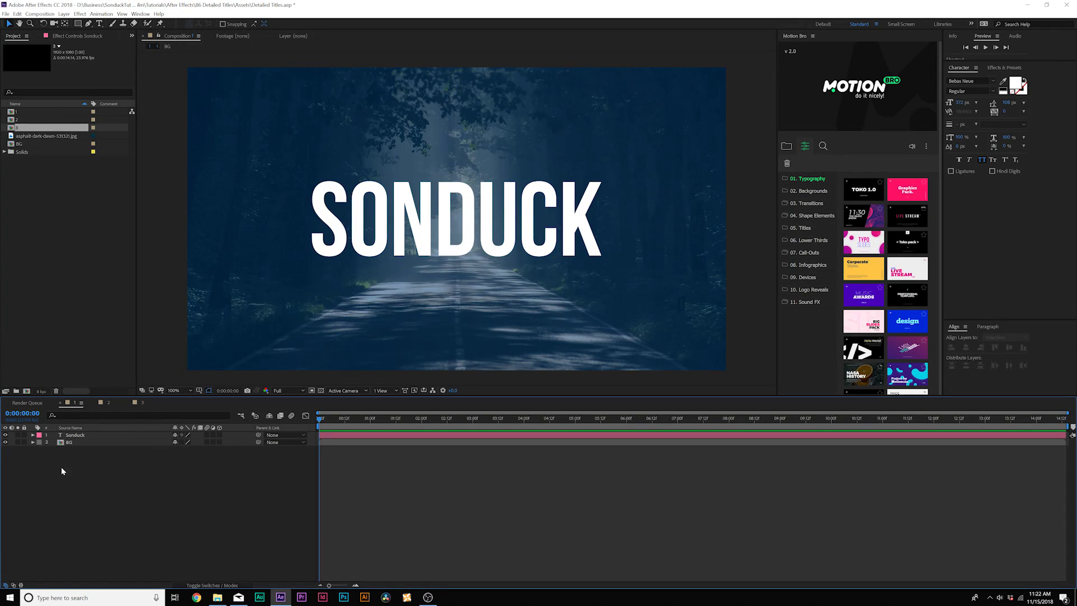
Expand the SONDUCK layer's Text and Transform properties and show the Animate property list.
left_click(101, 435)
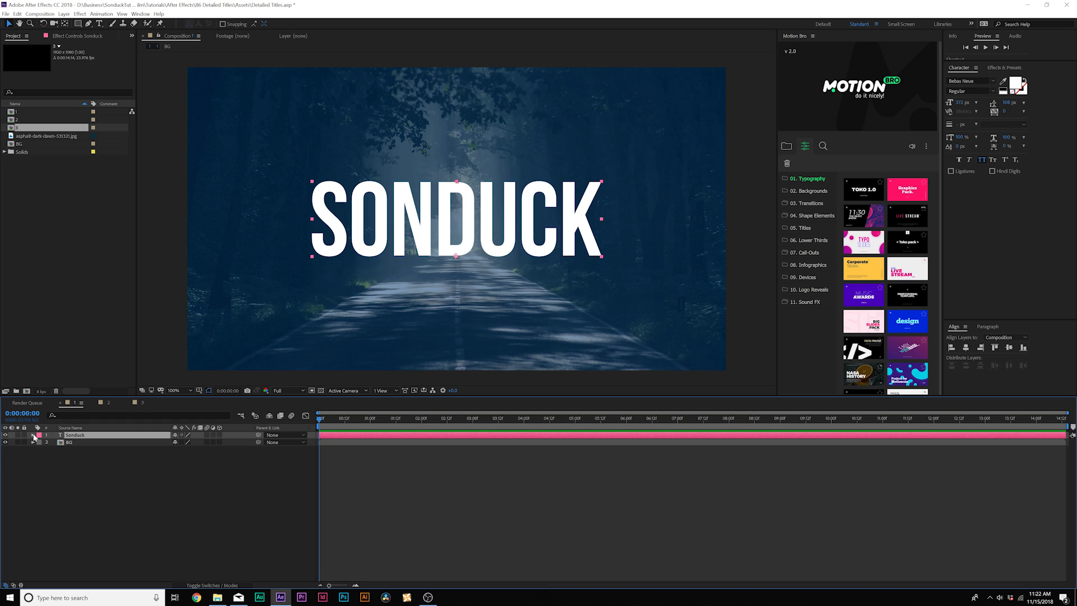
left_click(33, 436)
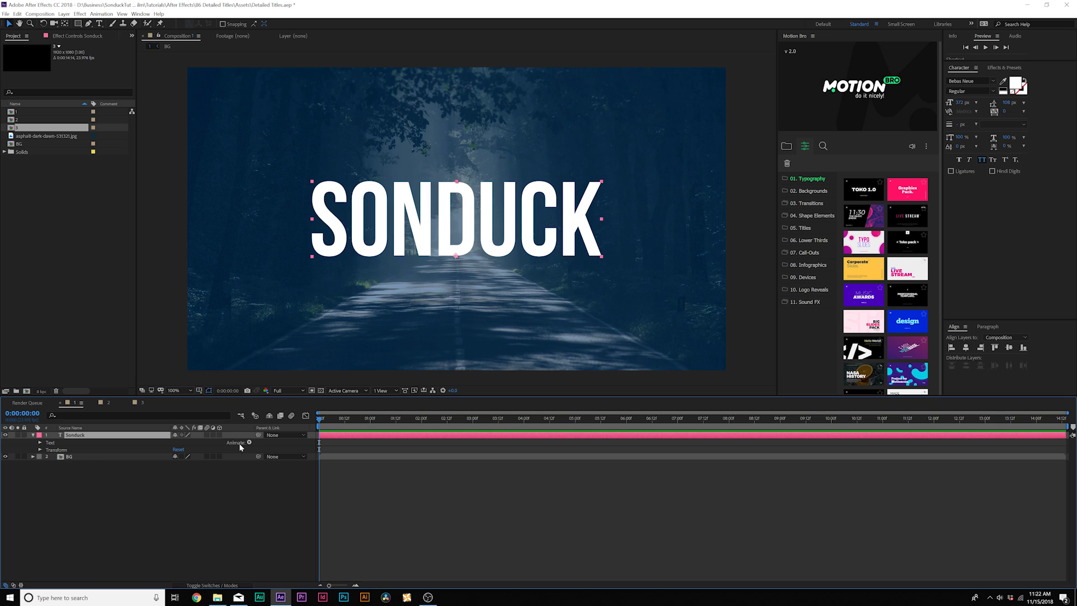
left_click(256, 510)
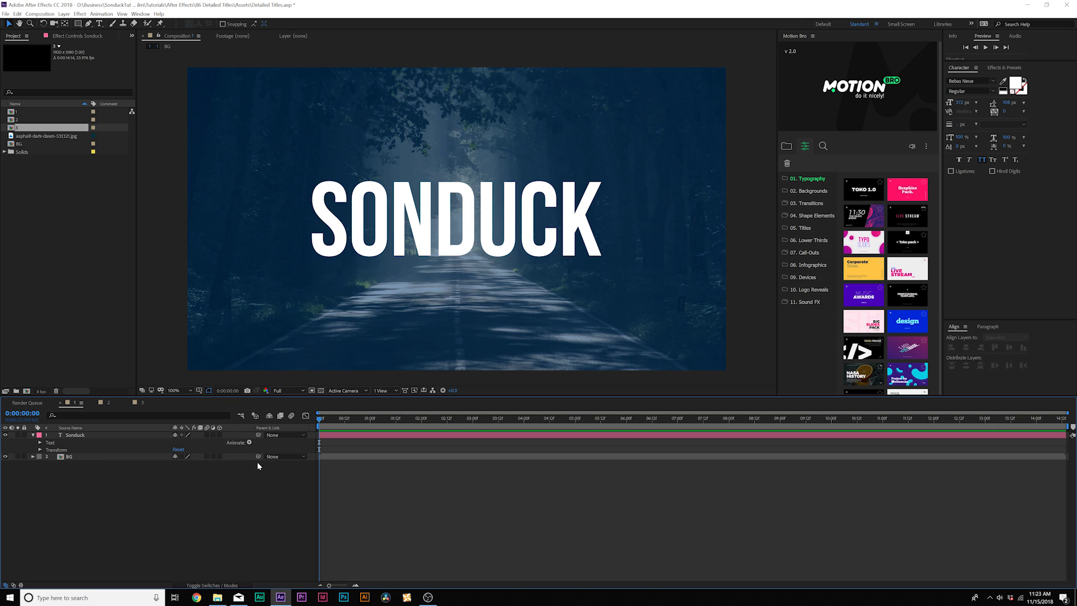
left_click(250, 443)
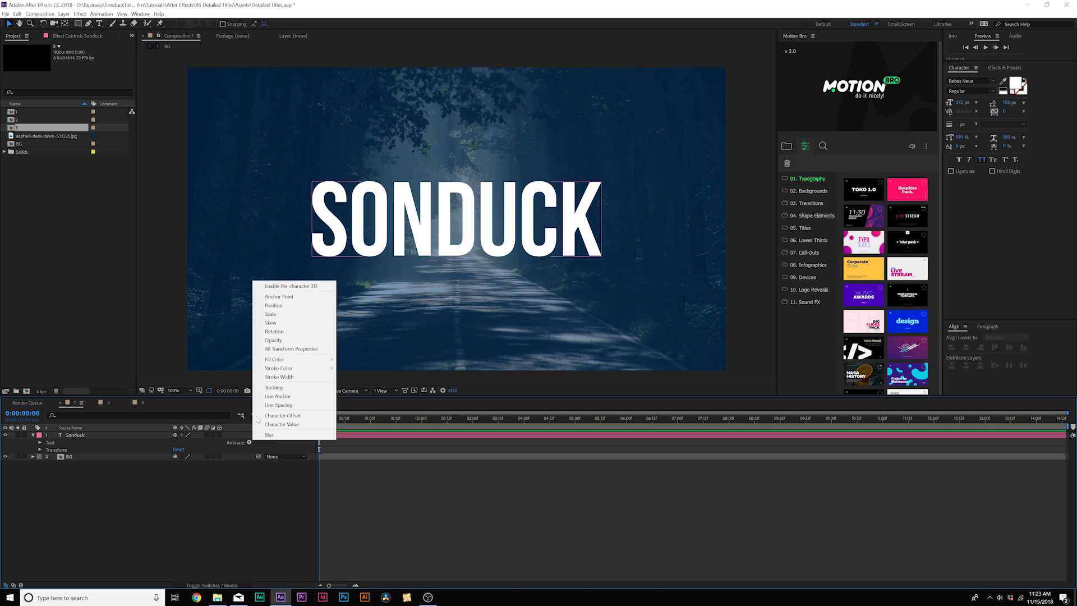
Enable per-character 3D on SONDUCK and add a Rotation animator.
left_click(293, 288)
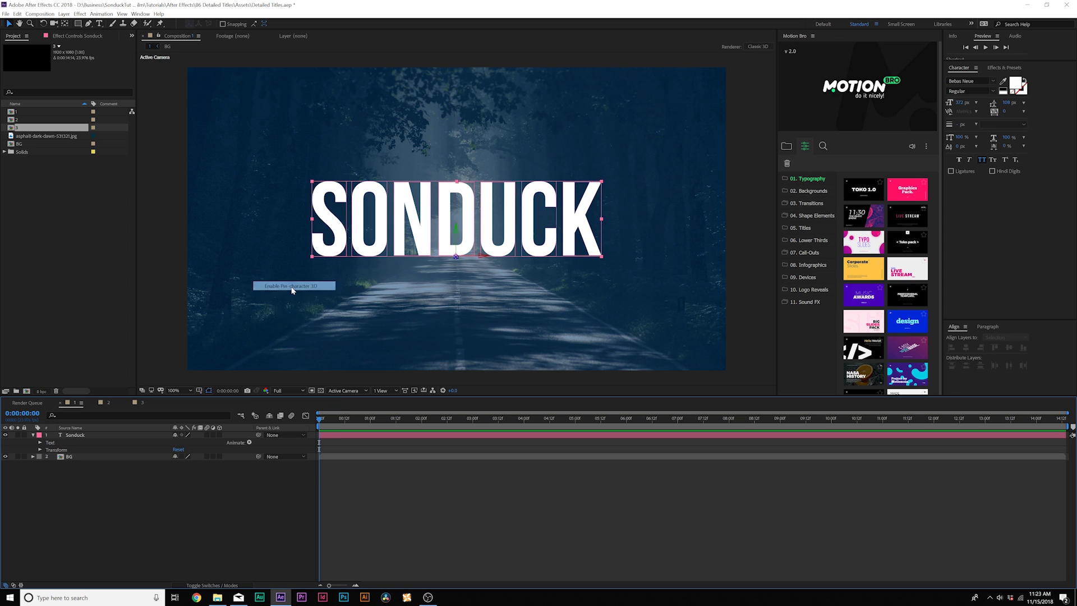
left_click(250, 443)
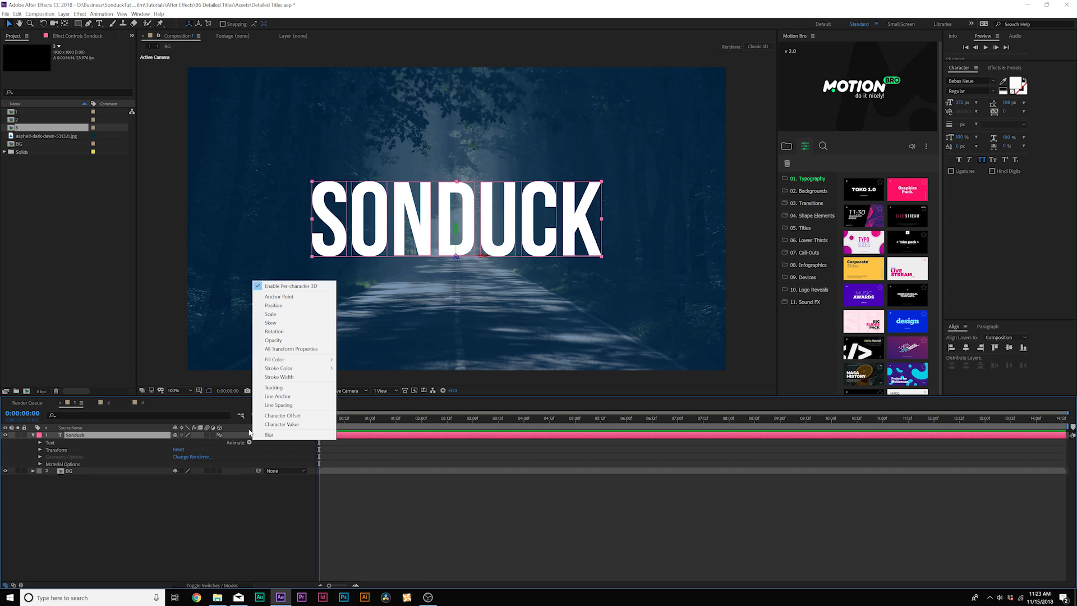
left_click(274, 332)
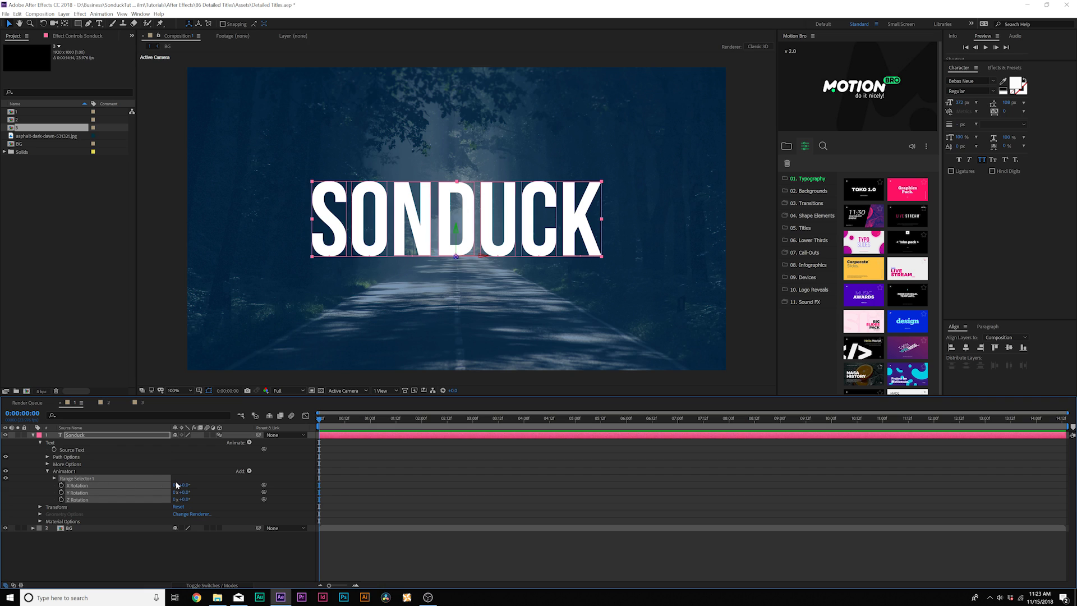
Keep X Rotation at 0° and set Y Rotation to +90° so letters are edge-on.
mouse_move(186, 485)
left_mouse_down()
mouse_move(221, 486)
mouse_move(190, 496)
left_mouse_up()
key("ctrl+z")
left_click(225, 498)
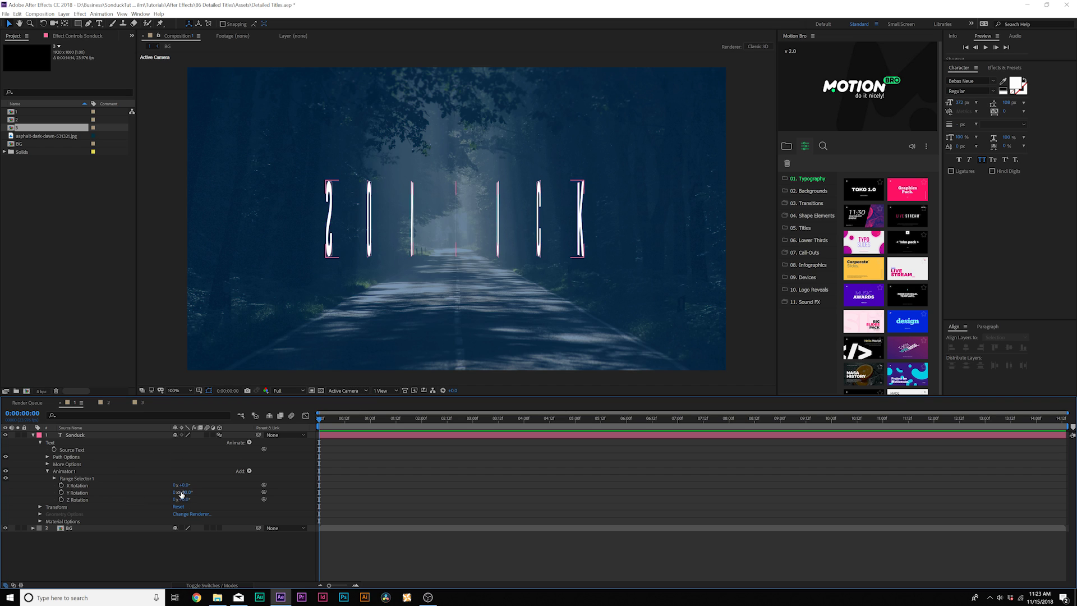
mouse_move(181, 494)
left_mouse_down()
mouse_move(191, 494)
mouse_move(166, 495)
left_mouse_up()
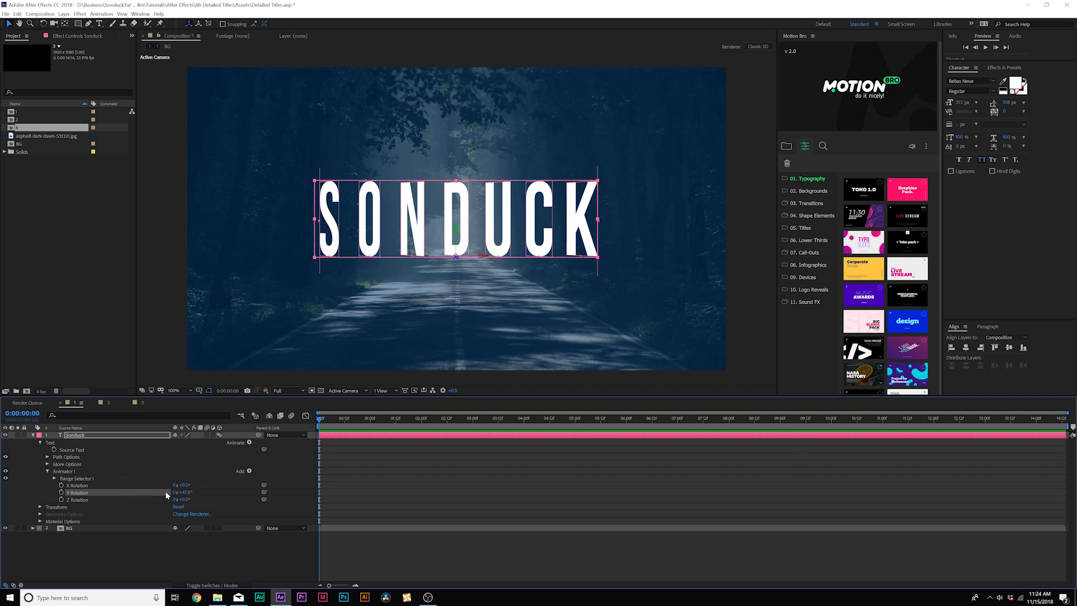
key("ctrl+z")
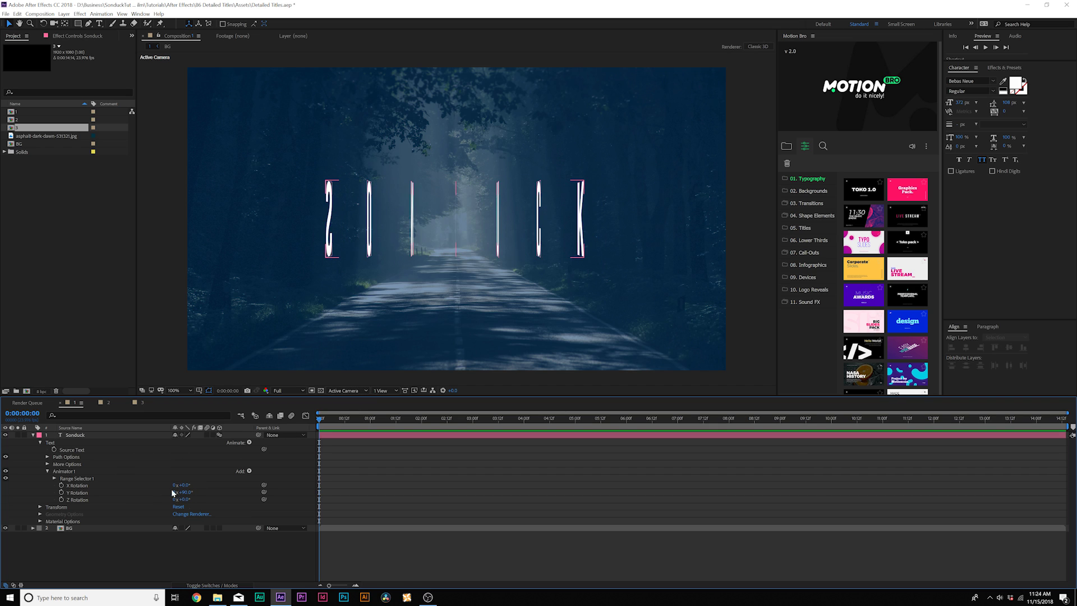
Keyframe Range Selector 1 Start from 0% to 100% over two seconds.
left_click(55, 480)
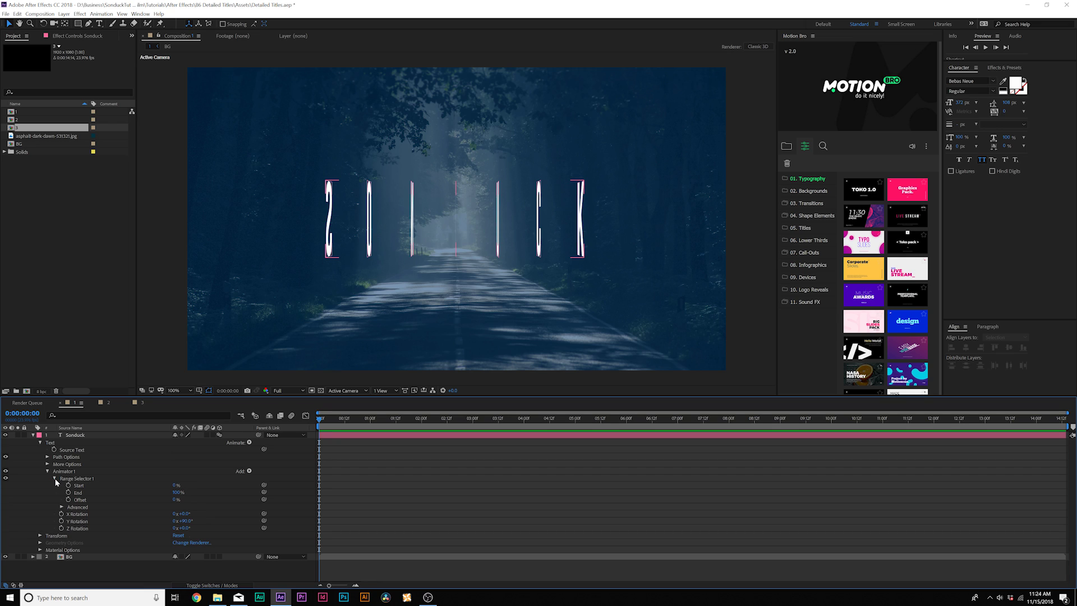
left_click(74, 486)
left_click(68, 486)
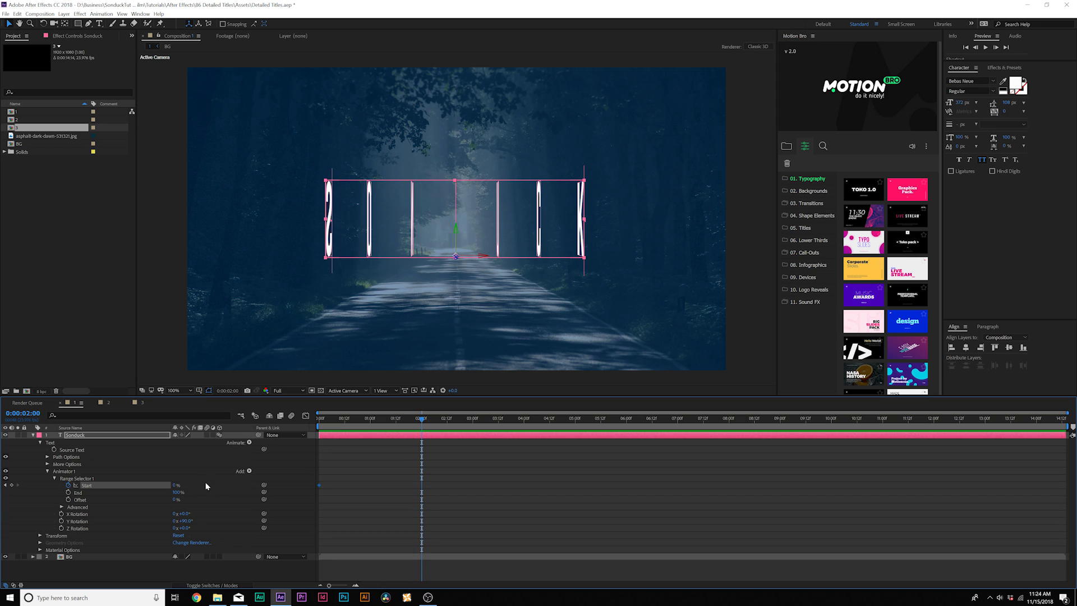
left_click_drag(174, 487, 230, 487)
Preview the one-by-one letter reveal from the first frame and reselect the SONDUCK layer.
key("Home")
key("space")
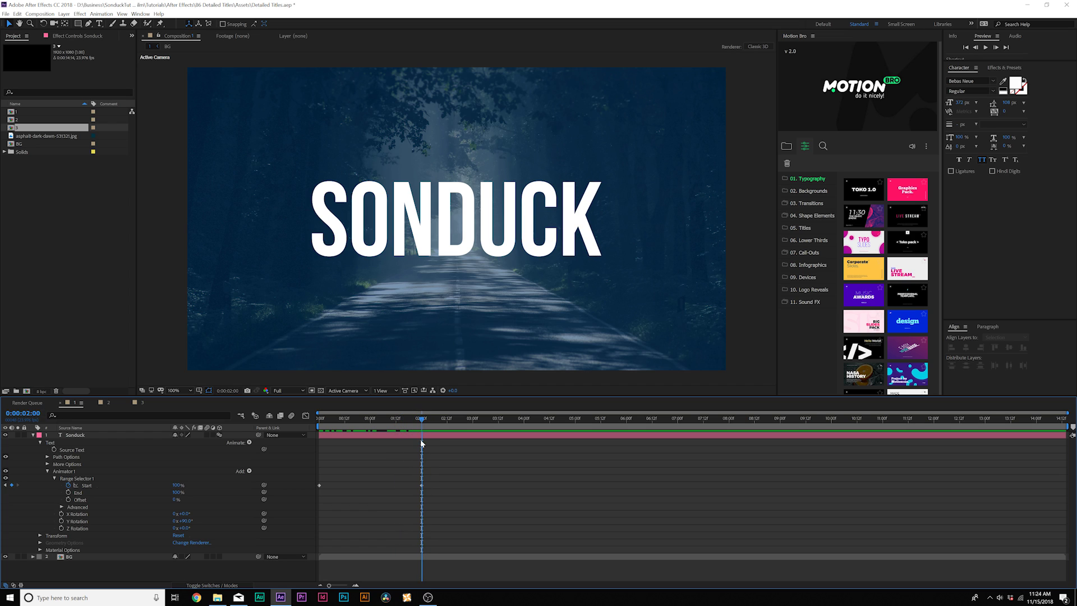
left_click_drag(422, 443, 320, 444)
left_click(462, 258)
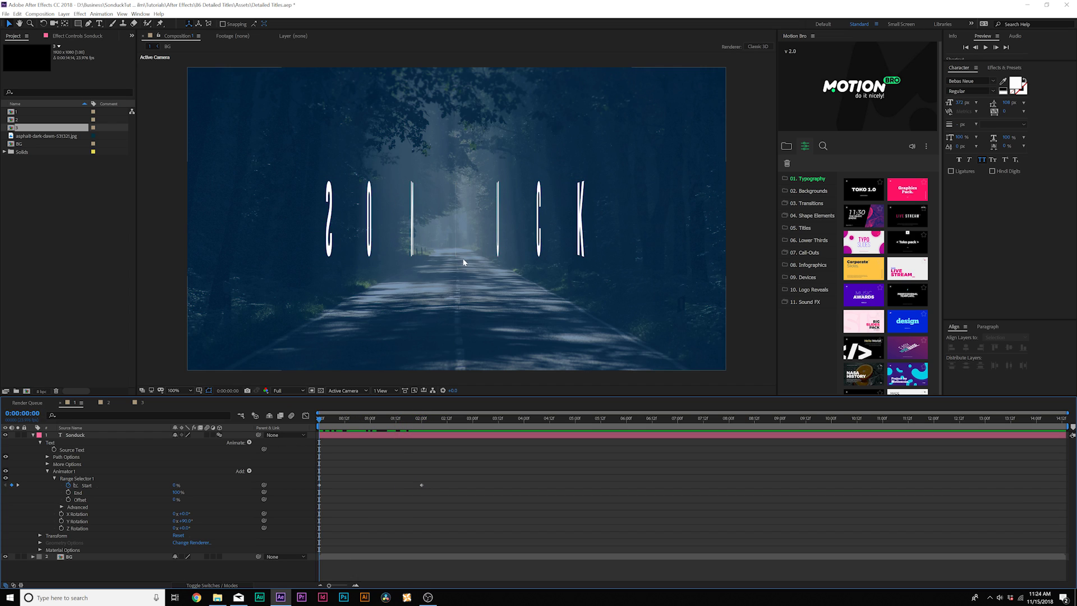
left_click(275, 452)
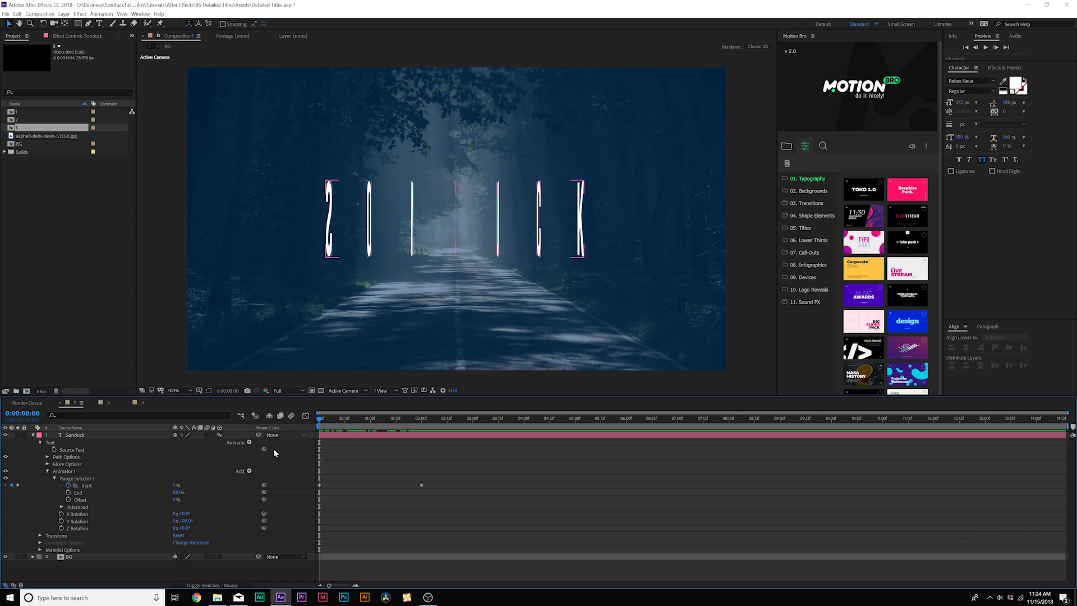
Add Opacity at 0% to Animator 1 and preview the letters fading in.
left_click(250, 471)
mouse_move(263, 474)
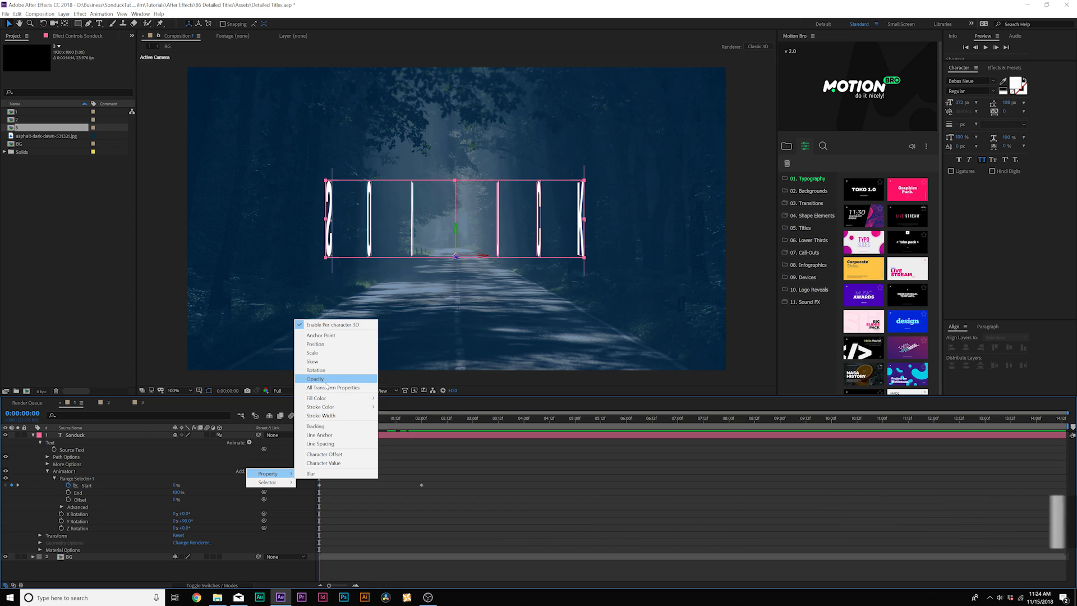
left_click(325, 380)
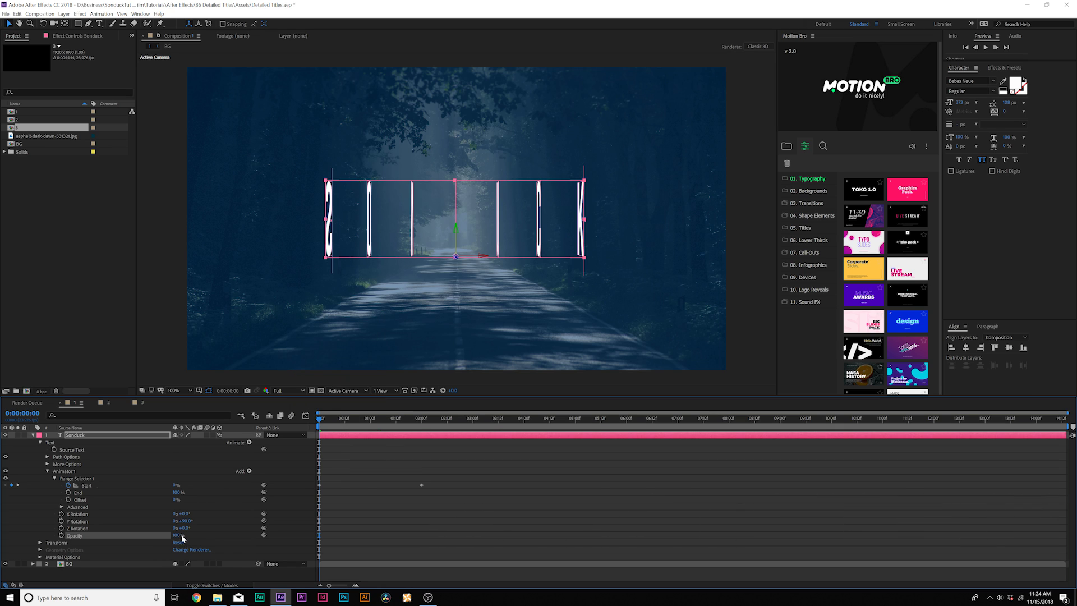
left_click_drag(177, 537, 53, 531)
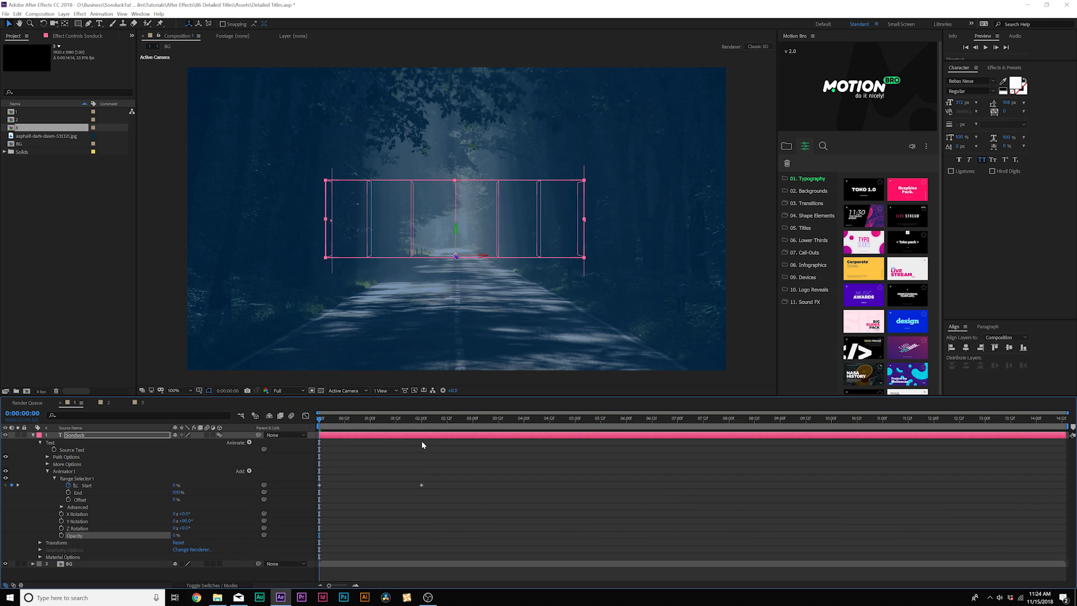
key("space")
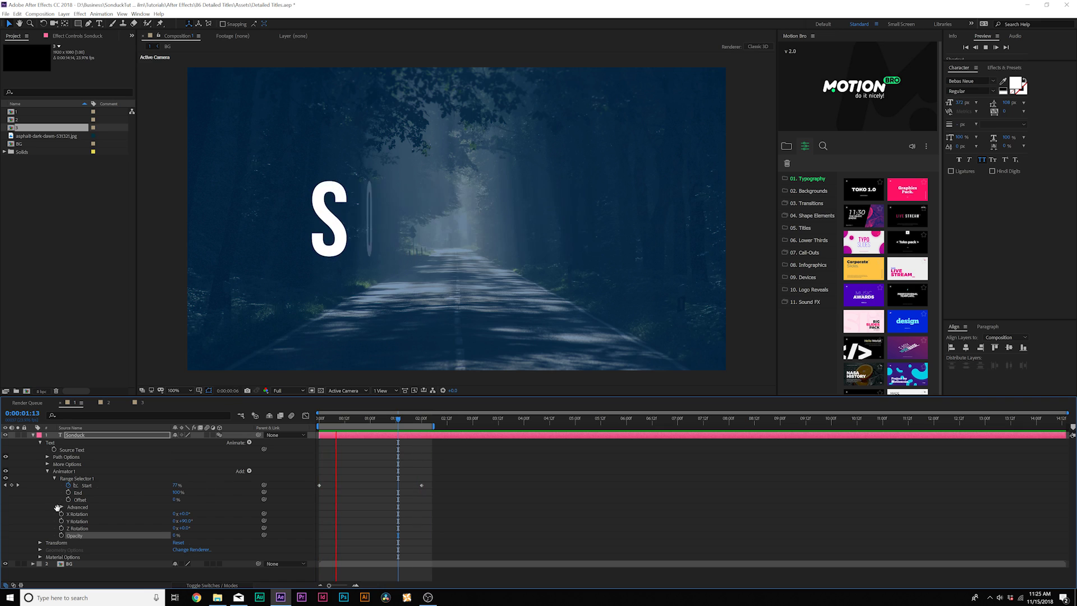
key("space")
Turn Randomize Order on in the range selector's Advanced options and preview.
left_click(62, 507)
scroll(97, 501, "down", 3)
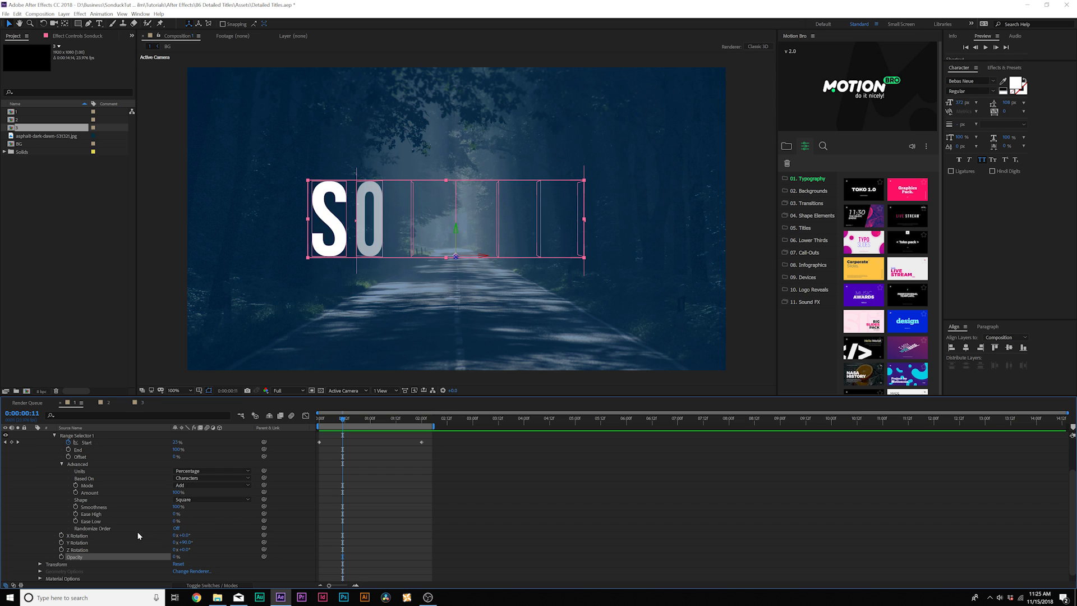
left_click(176, 529)
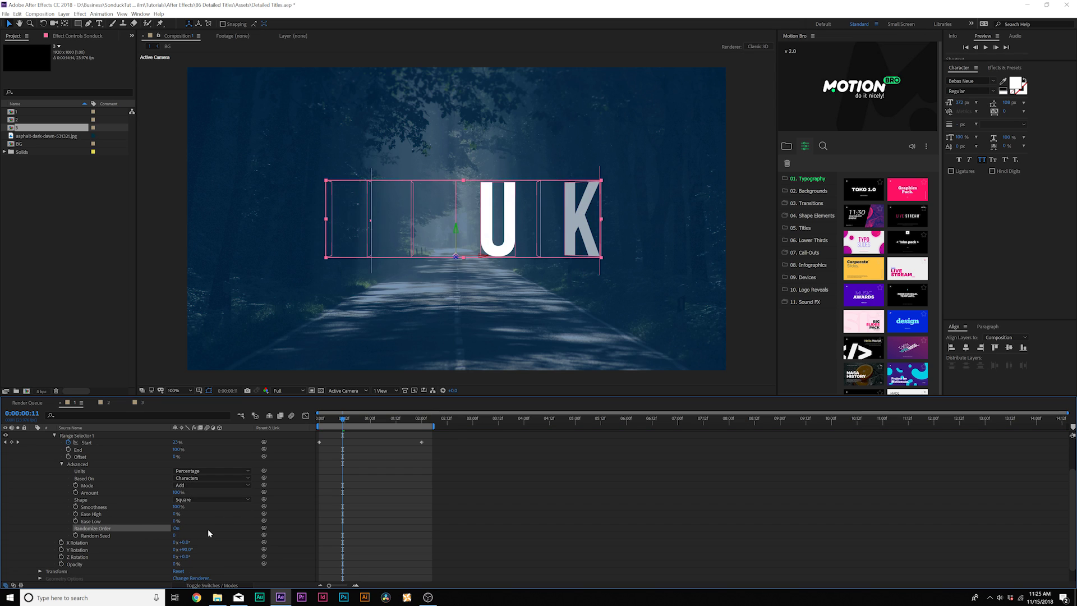
key("space")
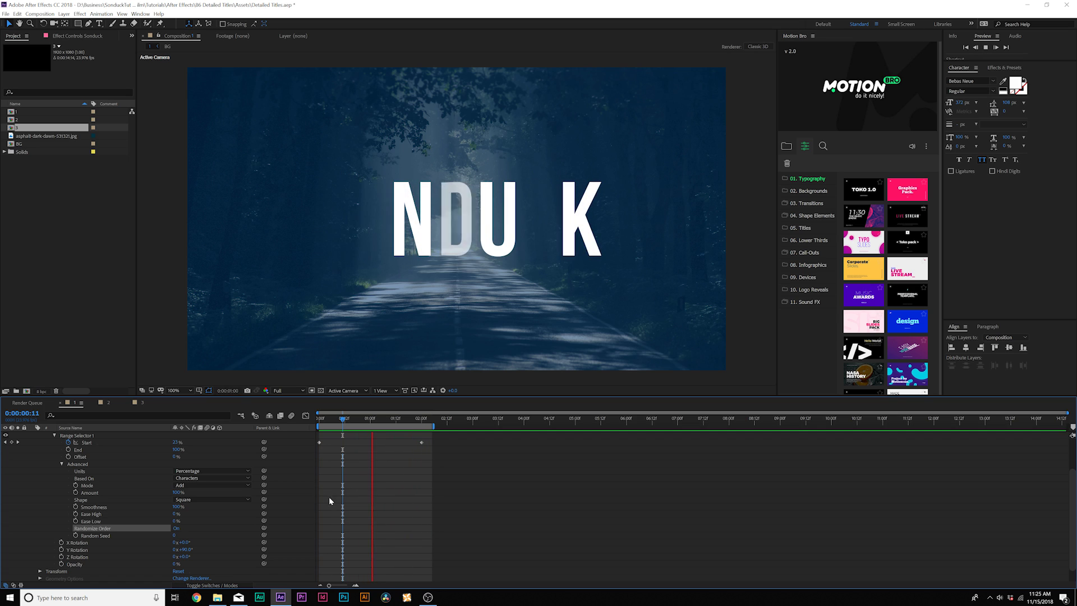
key("space")
Apply Easy Ease (F9) to the Start keyframes, preview, then open the AFETR EFFECTS comp.
key("u")
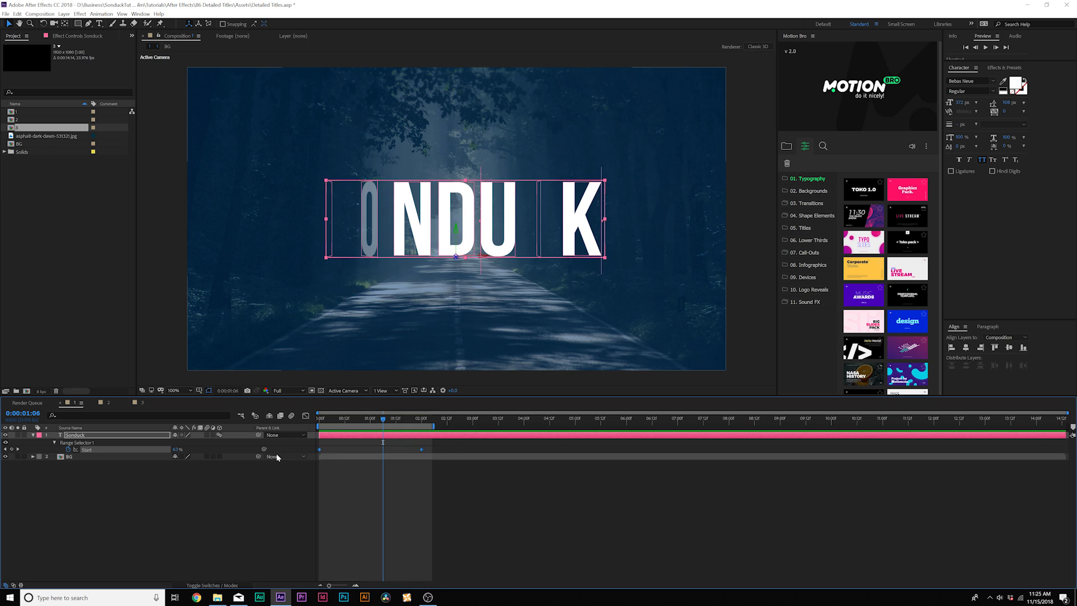
key("F9")
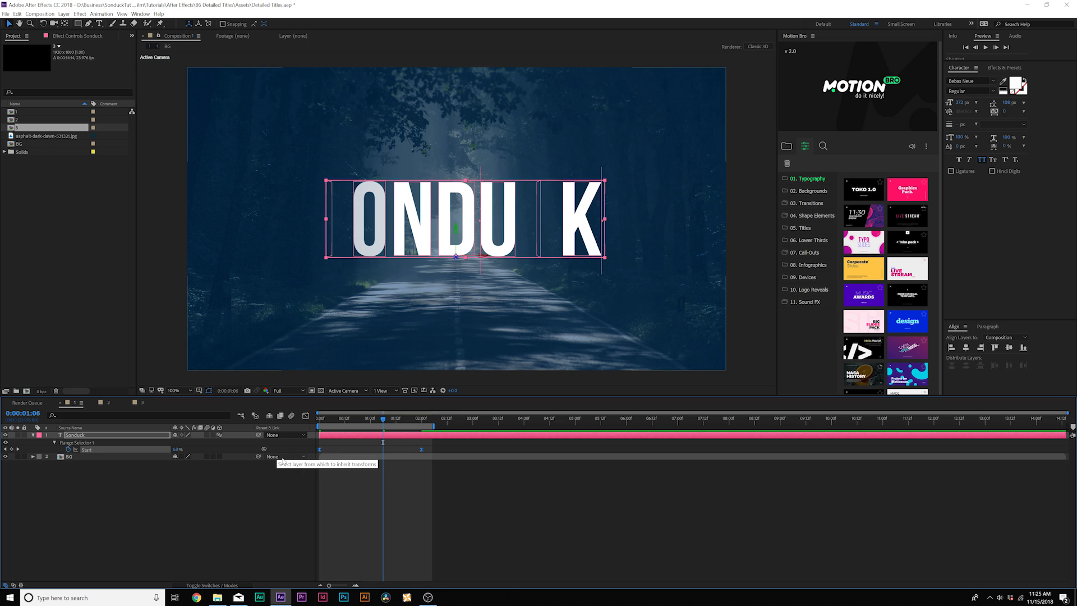
key("space")
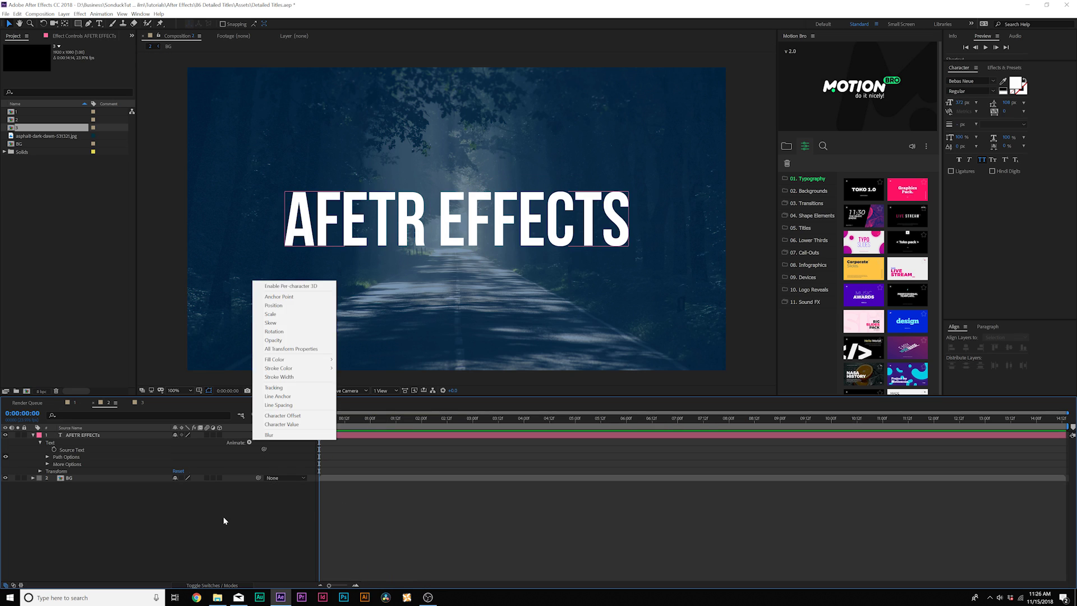
left_click(232, 459)
Add a Tracking animator to AFETR EFFECTS with Tracking Amount 55.
left_click(249, 444)
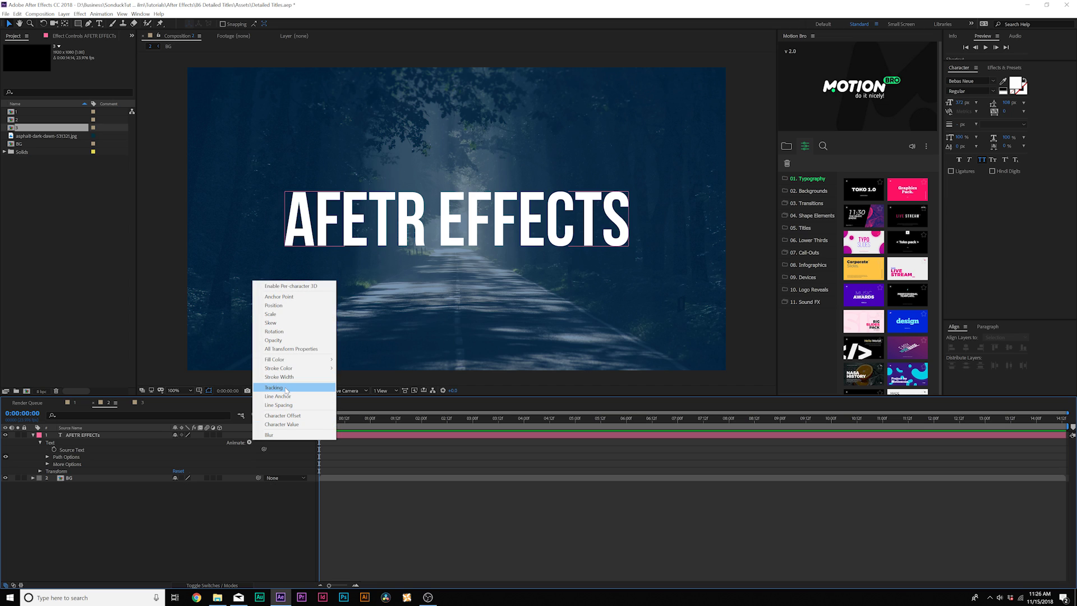
left_click(274, 388)
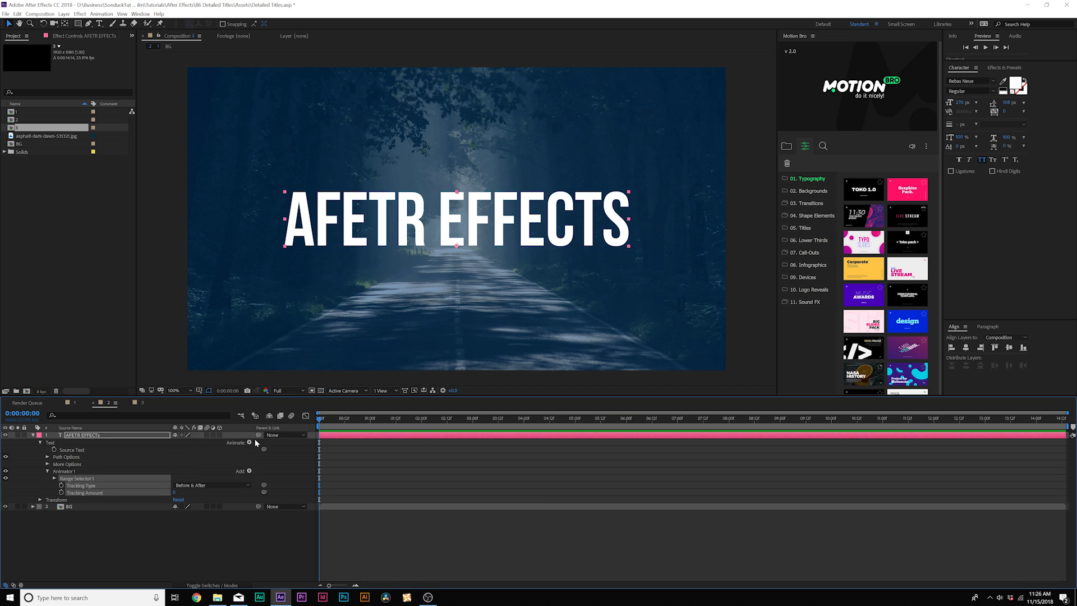
left_click_drag(174, 494, 238, 436)
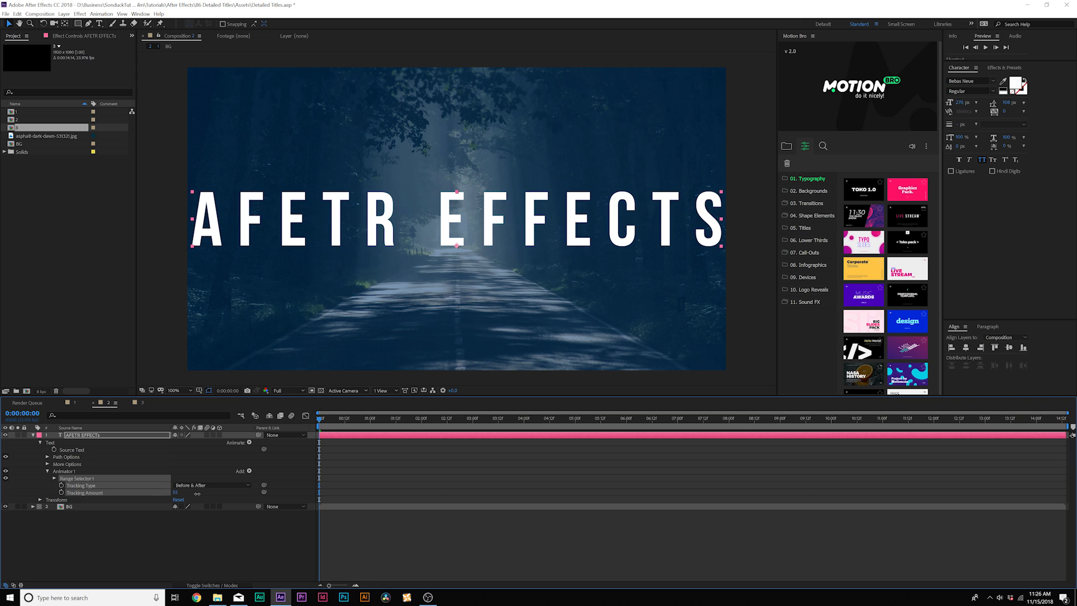
Add Blur to the animator and set it to 75, 75.
left_click(250, 472)
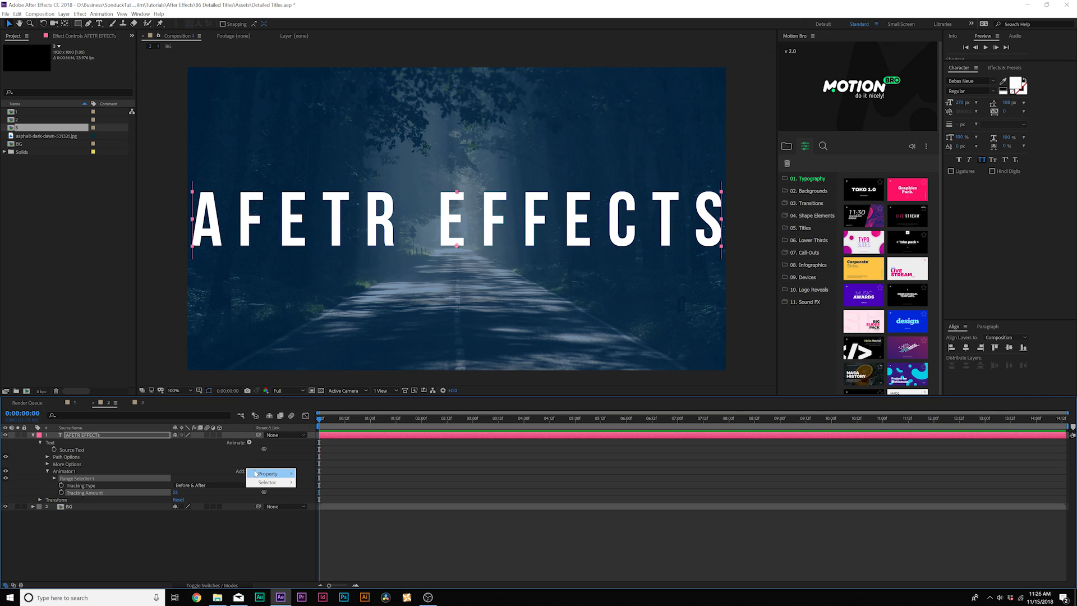
mouse_move(267, 475)
left_click(332, 475)
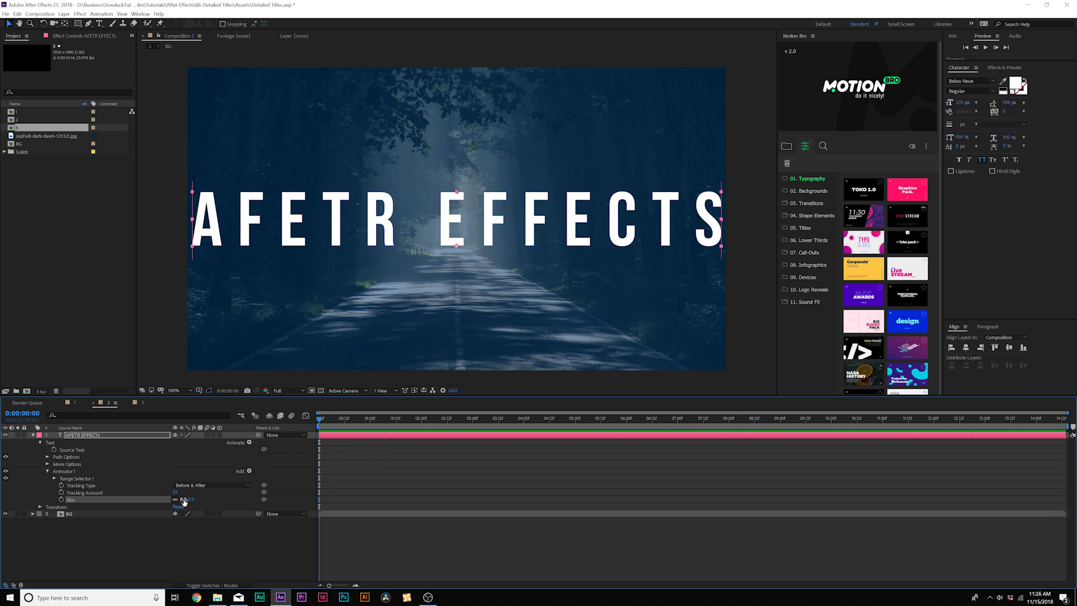
left_click_drag(182, 499, 211, 483)
left_click(216, 471)
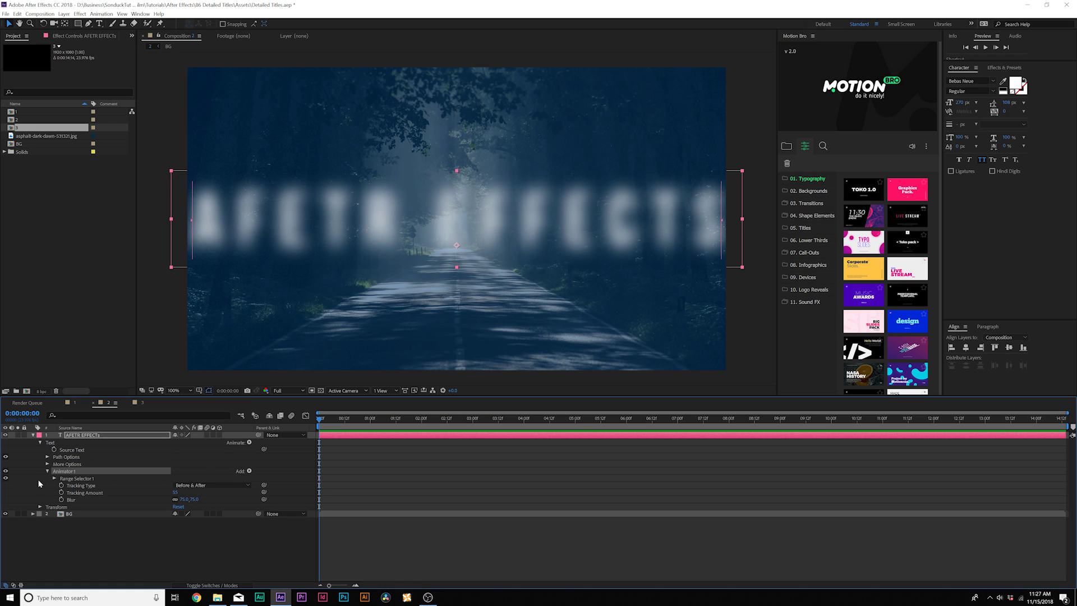
Keyframe range Start from 0% to 100% at two seconds, end the work area there, and preview.
left_click(54, 479)
left_click(69, 486)
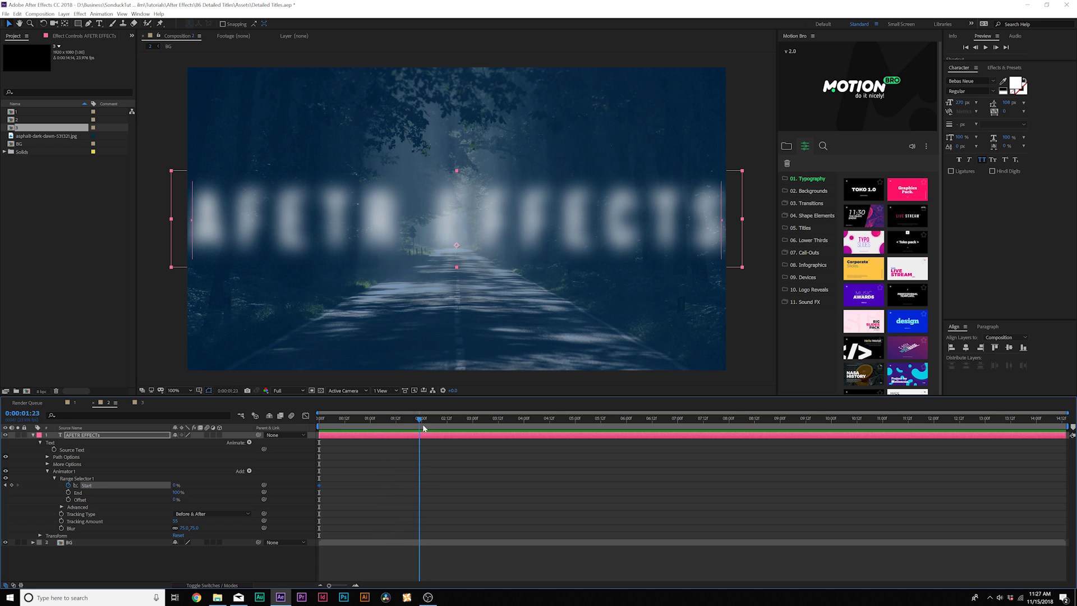
left_click_drag(174, 485, 202, 485)
left_click_drag(1068, 428, 454, 428)
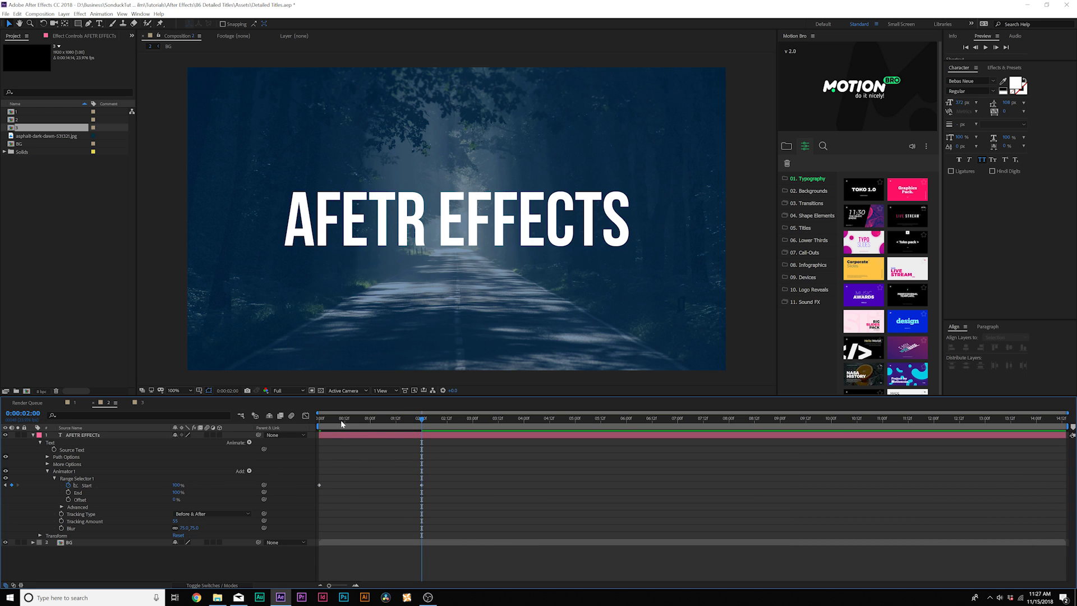
key("space")
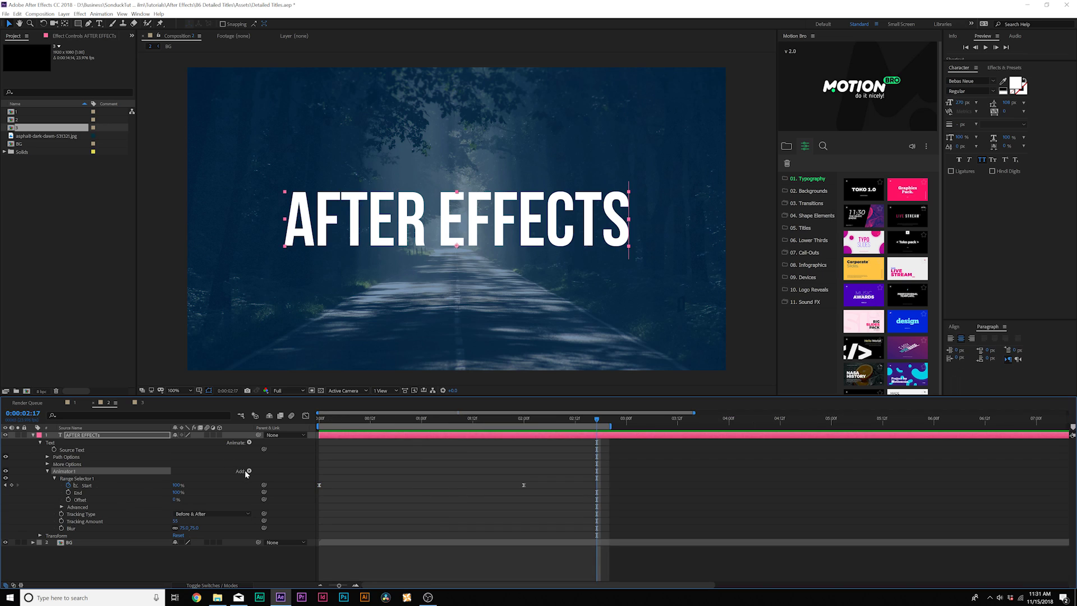
Add Character Value with a Character Offset of 24 and preview the scrambling letters.
left_click(249, 471)
mouse_move(262, 475)
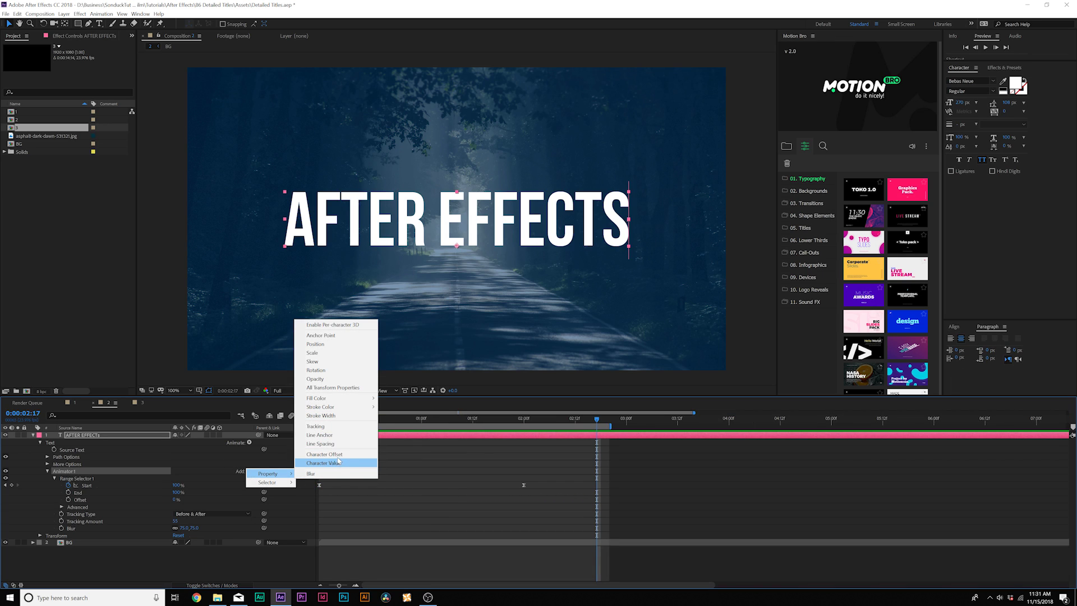
left_click(331, 454)
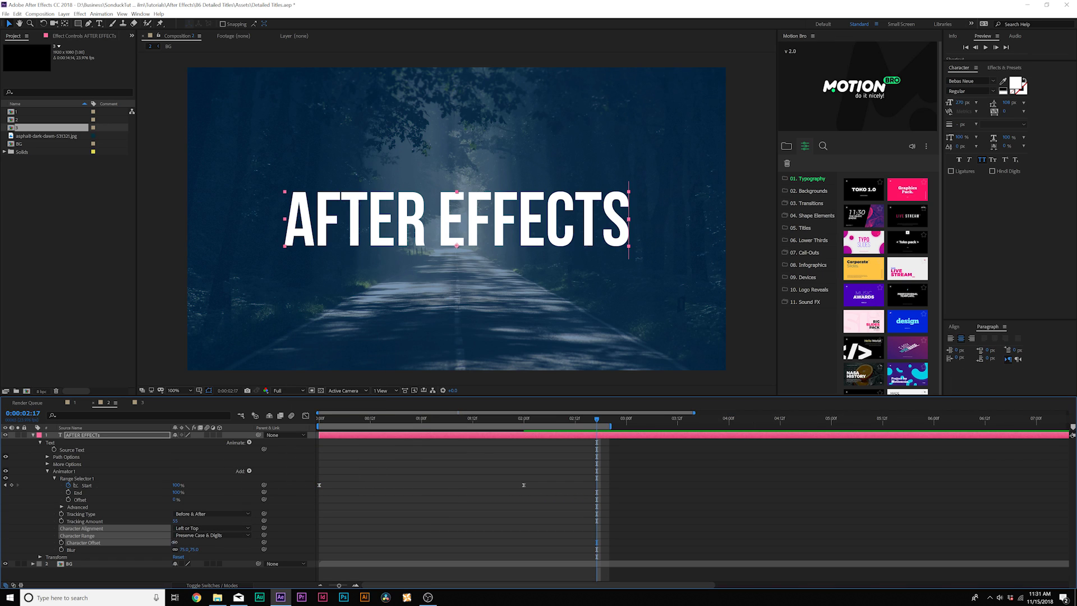
left_click_drag(175, 542, 184, 542)
left_click_drag(350, 429, 300, 428)
key("space")
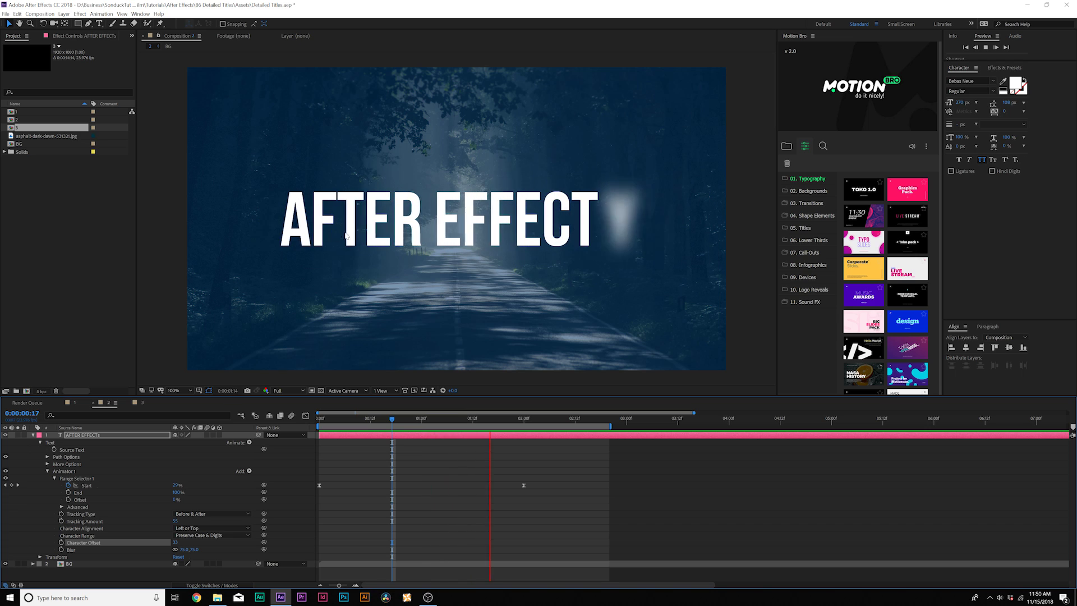
Set the range selector's Based On to Words and preview the word-by-word animation.
key("space")
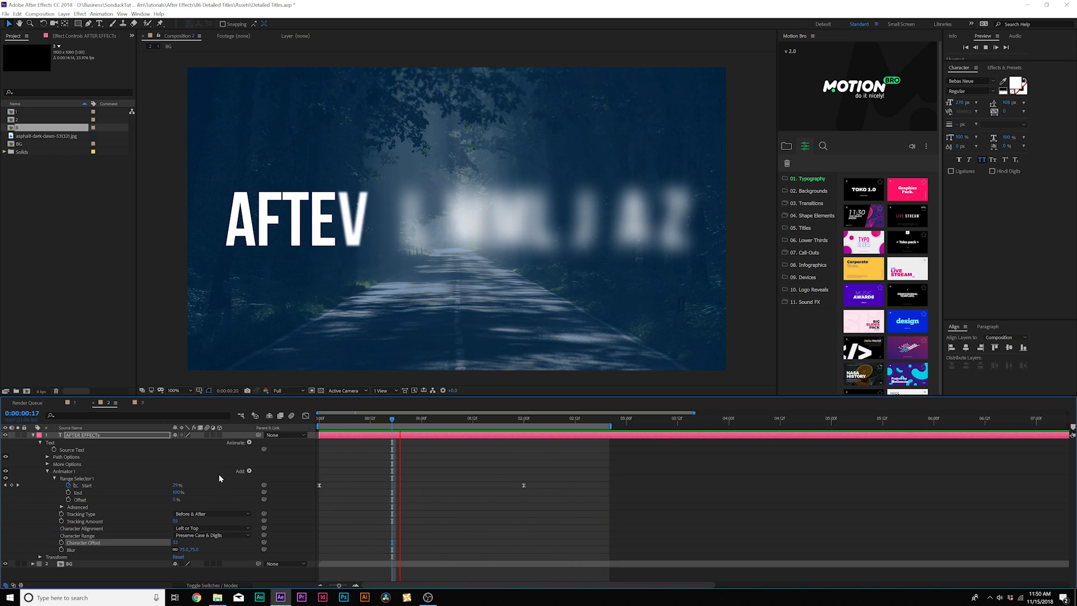
left_click(61, 508)
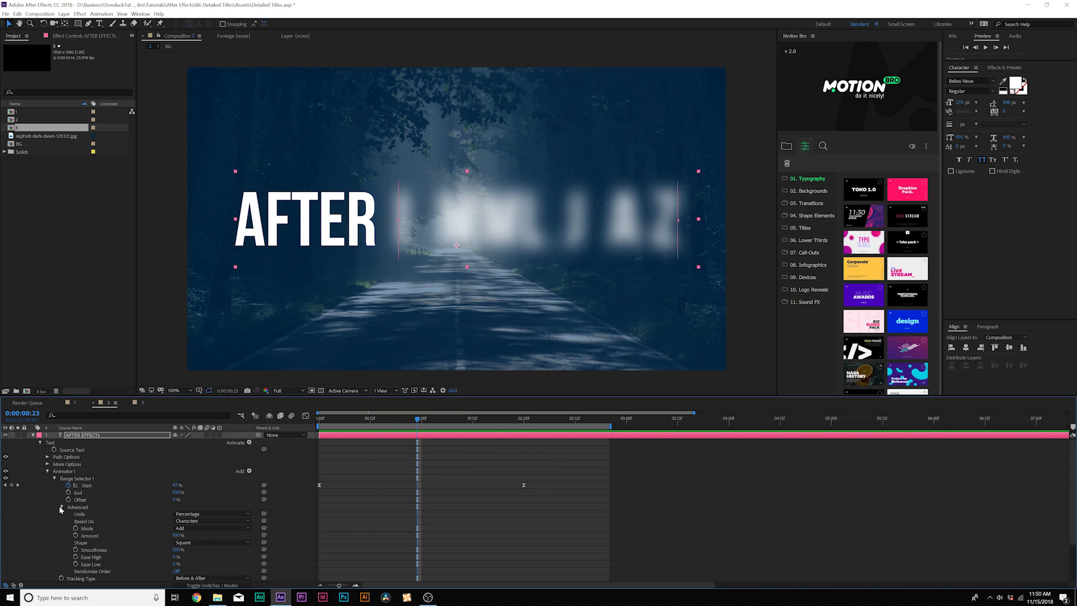
left_click(212, 521)
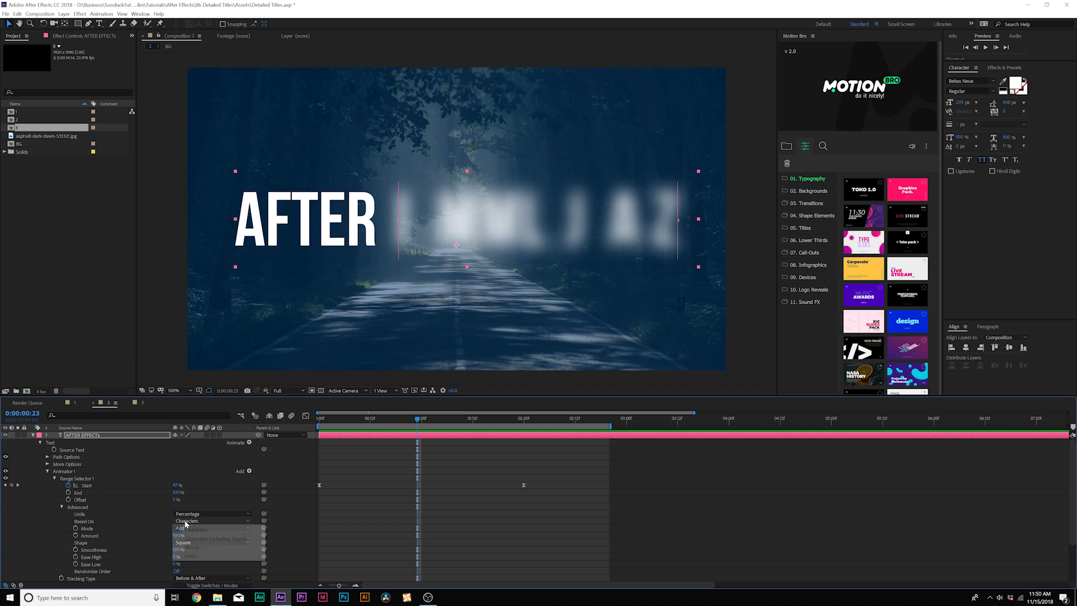
left_click(202, 543)
key("space")
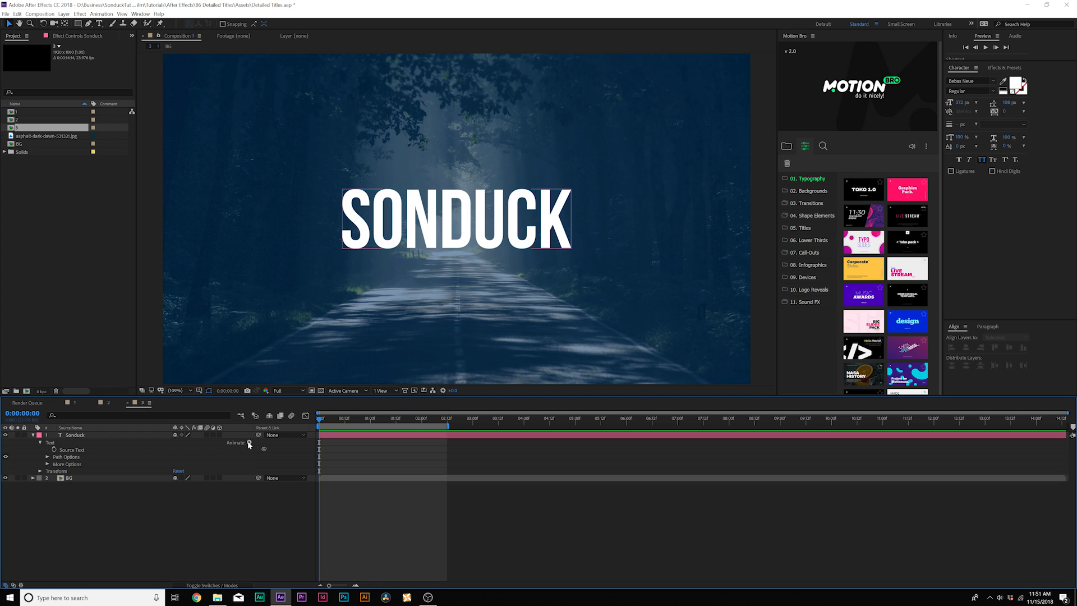
Add a Scale animator to the SONDUCK text and set Scale to 114%.
left_click(249, 443)
left_click(271, 314)
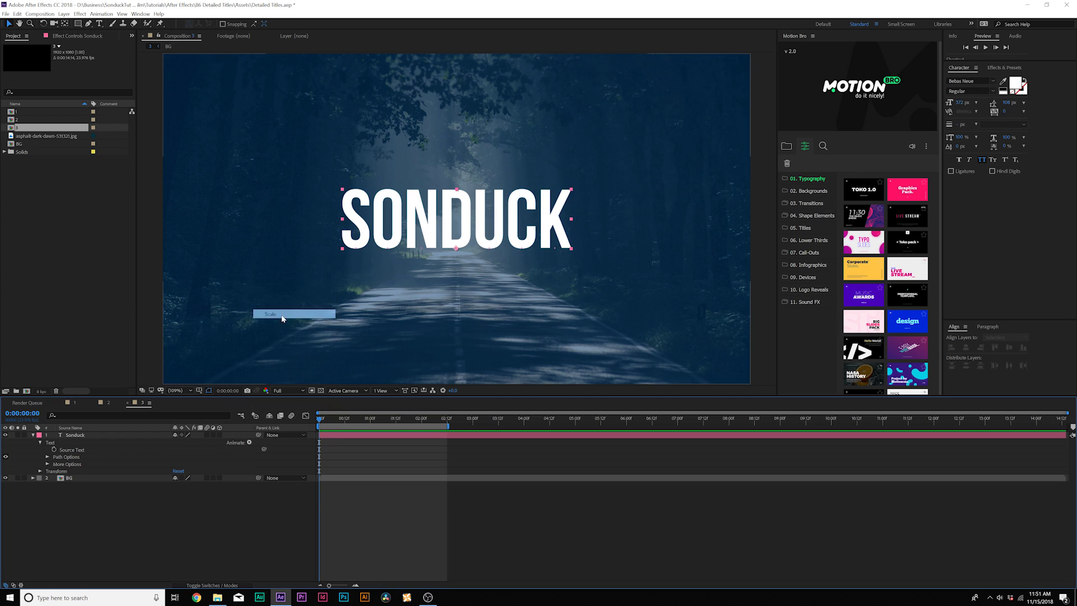
left_click_drag(182, 486, 191, 486)
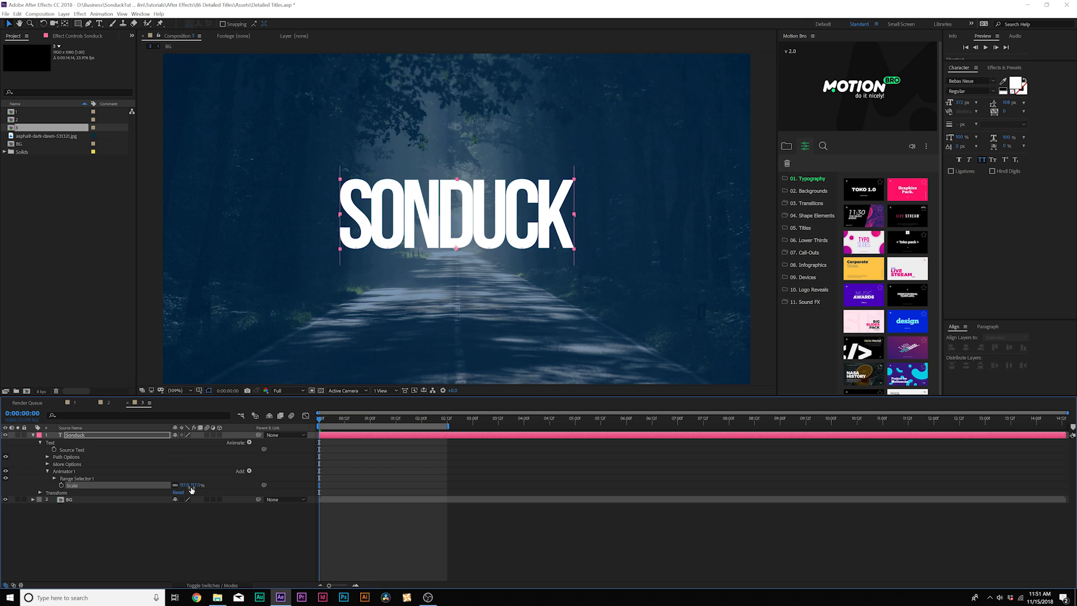
Keyframe Range Selector 1 Start from 0% to 100% over two seconds, then preview.
left_click(55, 479)
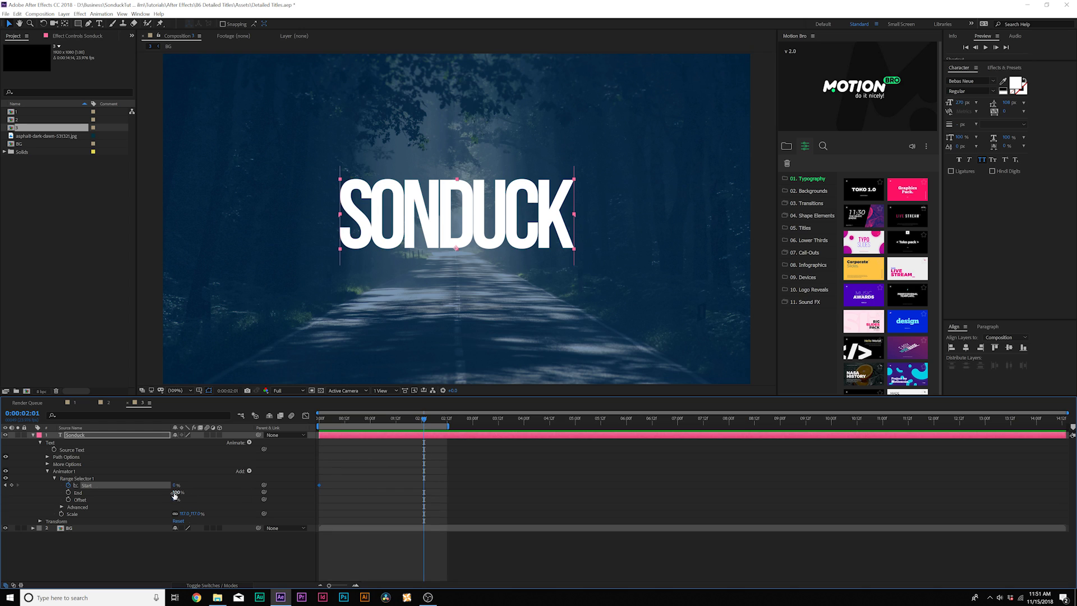
left_click_drag(191, 486, 356, 488)
left_click_drag(424, 418, 299, 423)
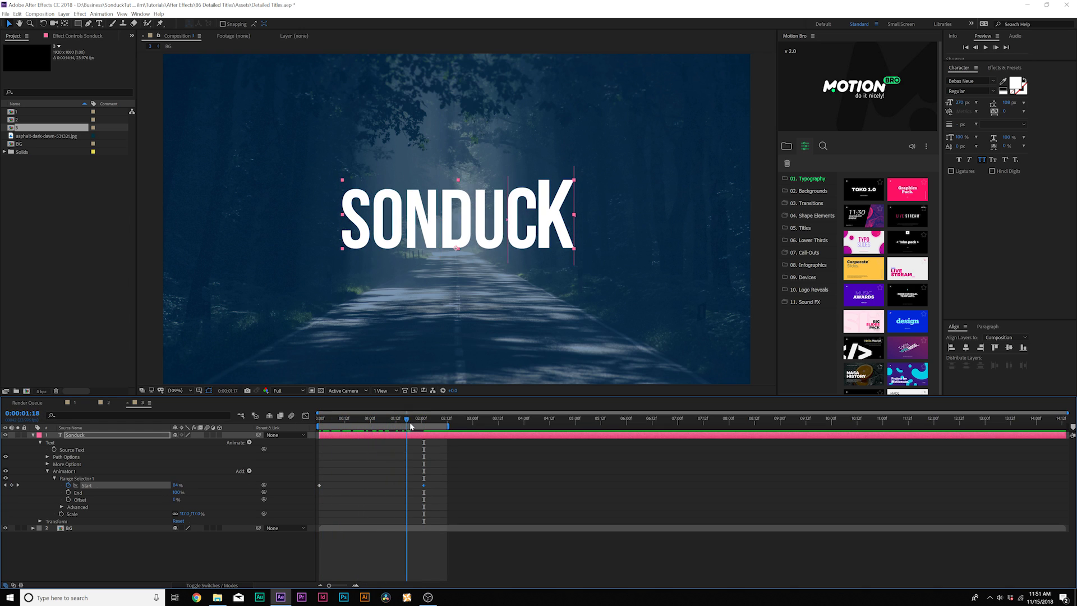
key("space")
left_click(75, 473)
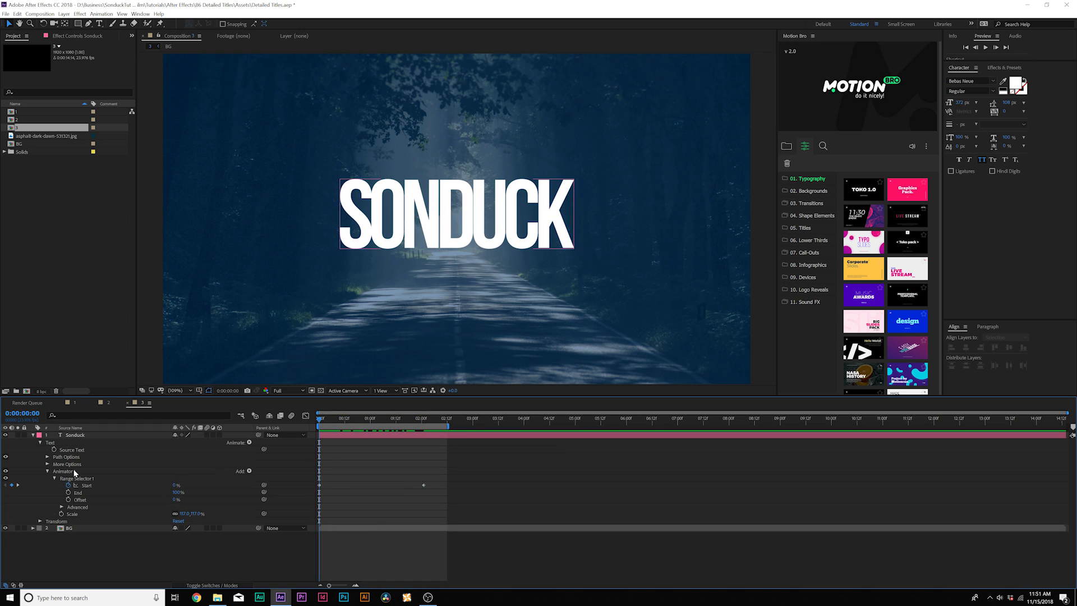
Add a second Scale animator to SONDUCK with Scale set to 0%.
left_click(250, 443)
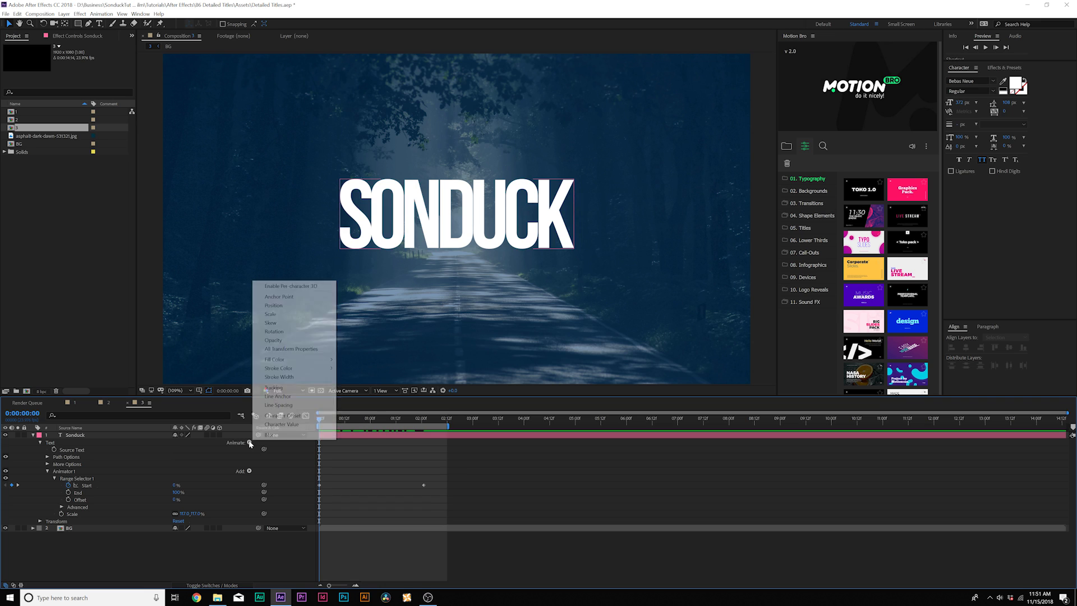
left_click(270, 314)
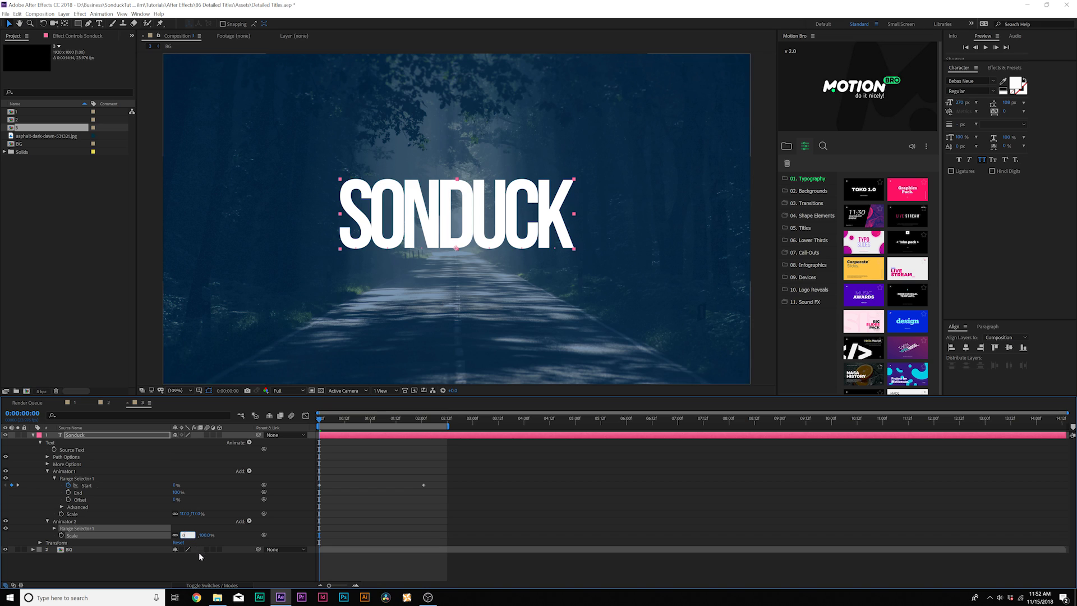
type("0")
key("Return")
Keyframe Animator 2's Range Start from 0% to 100% so letters grow in.
left_click(54, 529)
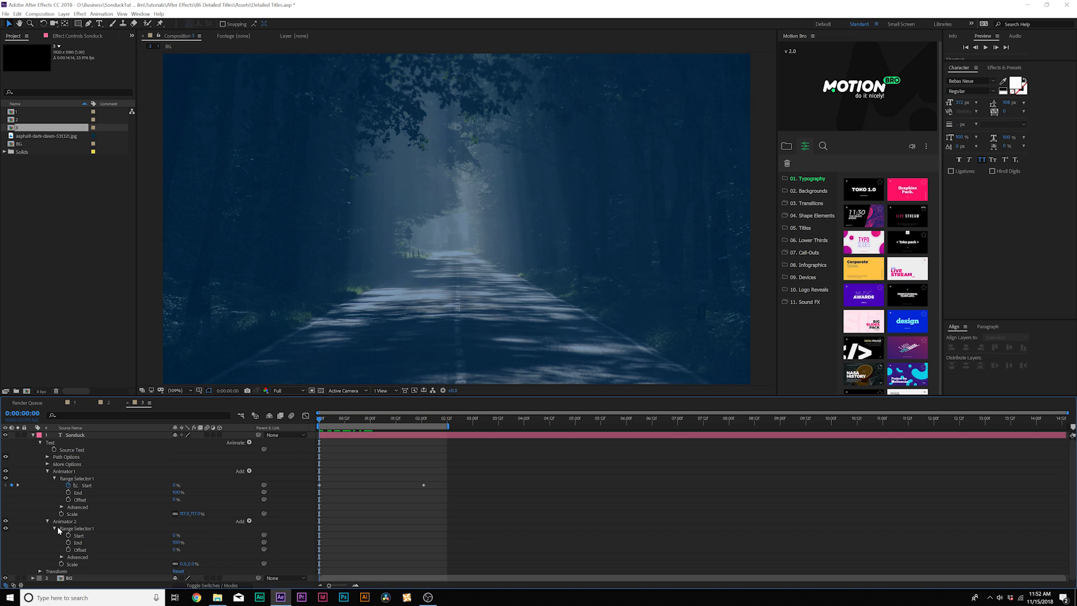
left_click(70, 538)
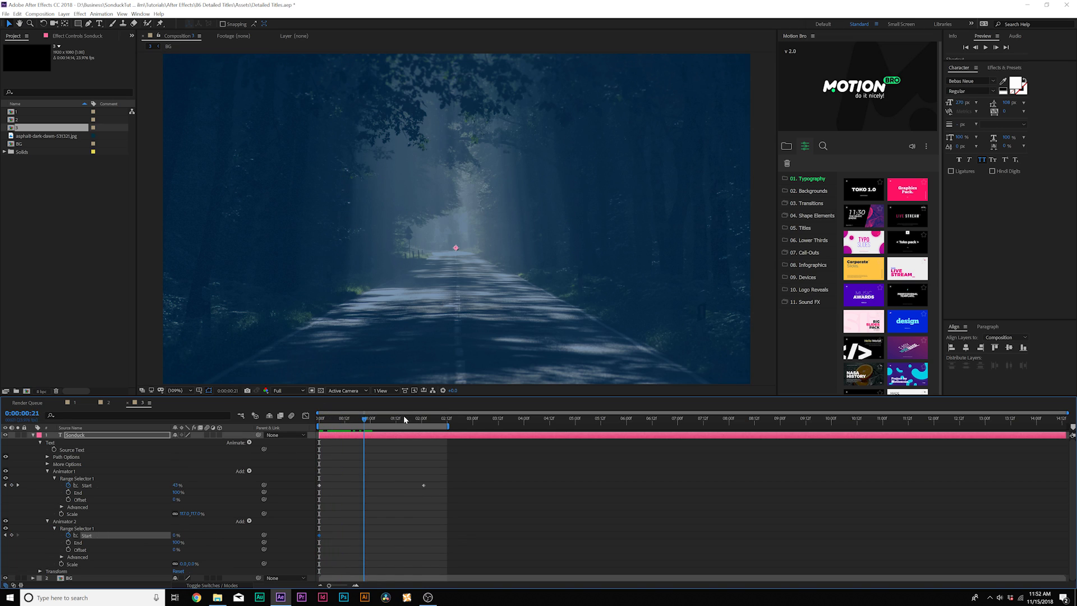
left_click_drag(175, 536, 317, 493)
key("space")
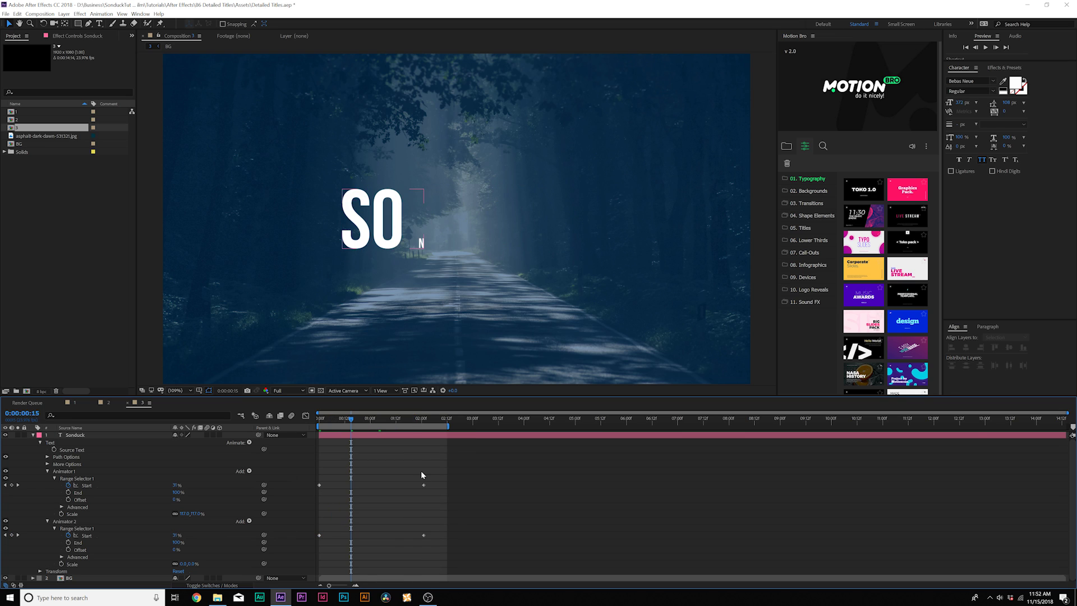
Shift Animator 1's Start keyframes slightly later and preview the combined animation.
left_click_drag(441, 468, 358, 485)
key("ctrl+z")
key("space")
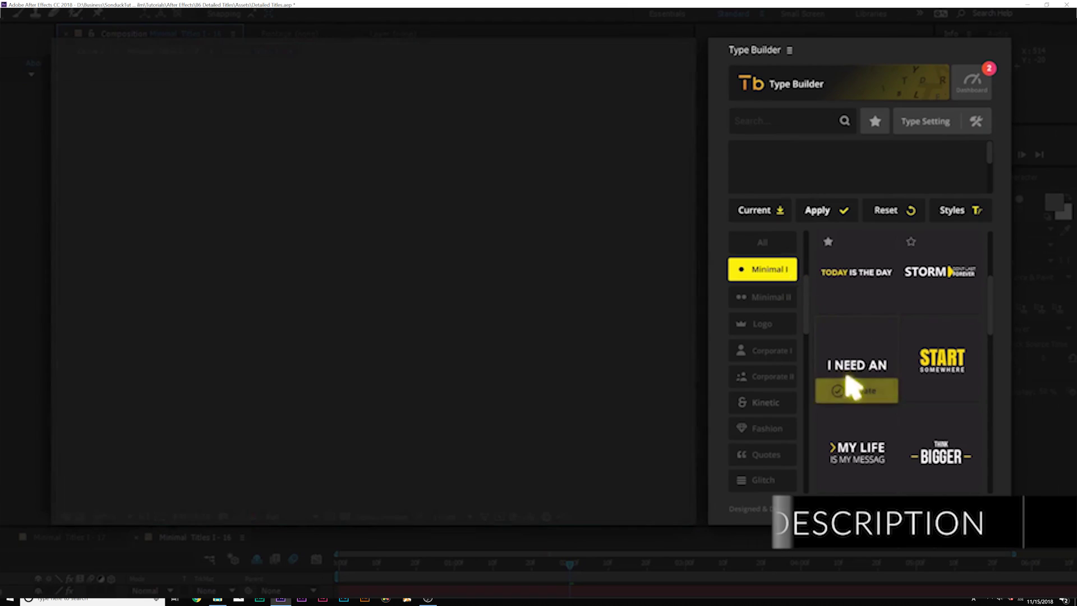
Pick the IDEA template and replace its title words with EASY.
left_click(819, 359)
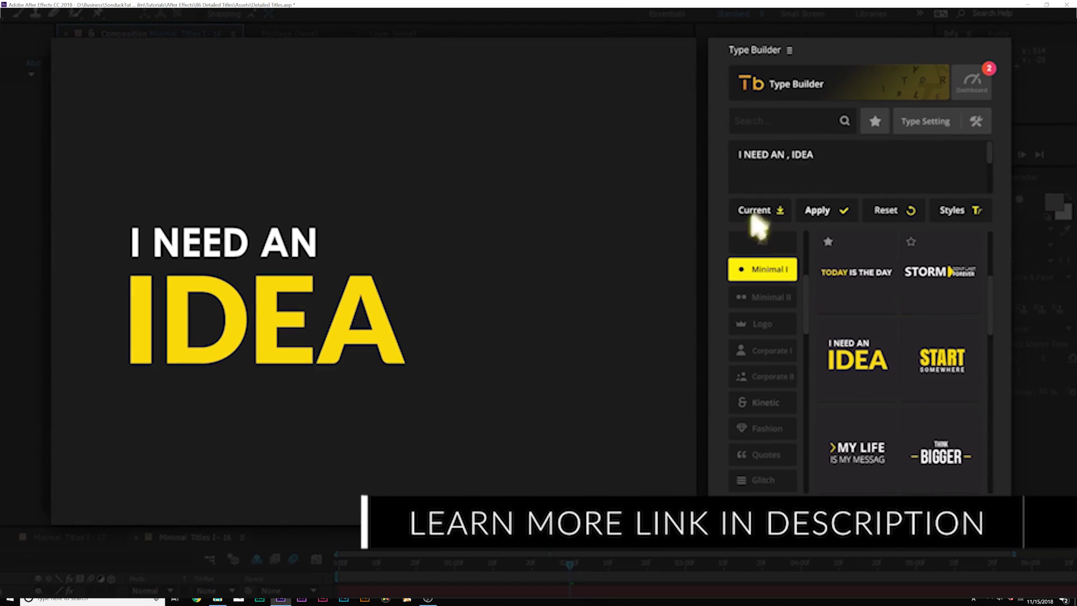
left_click(786, 171)
key("ctrl+a")
type("EASY")
left_click(832, 207)
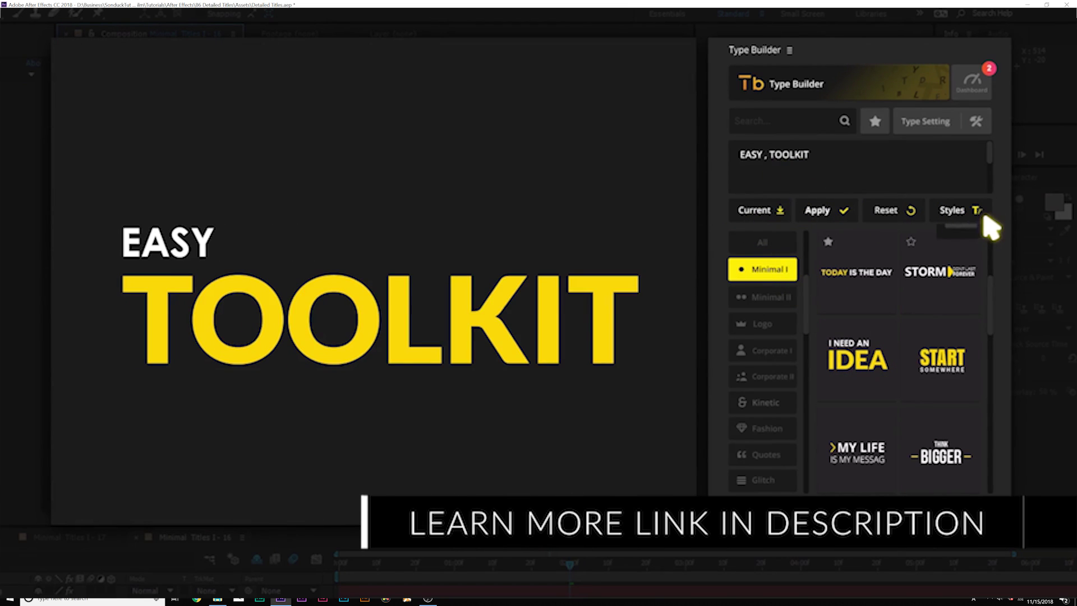
Apply a striped shadow style preset and change Color #2 for TOOLKIT.
left_click(966, 283)
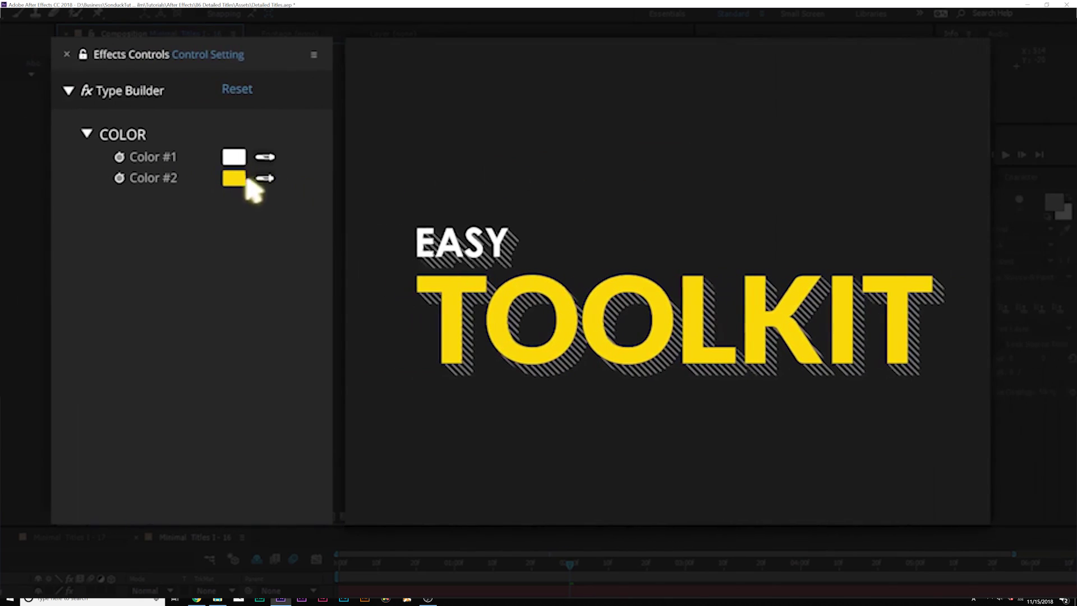
left_click(262, 180)
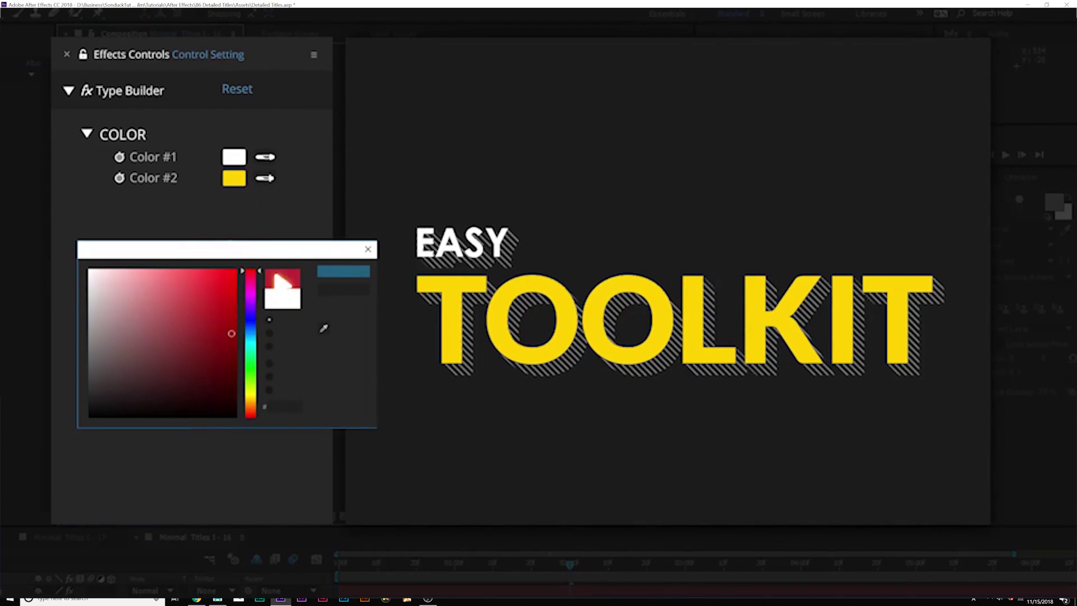
left_click(353, 273)
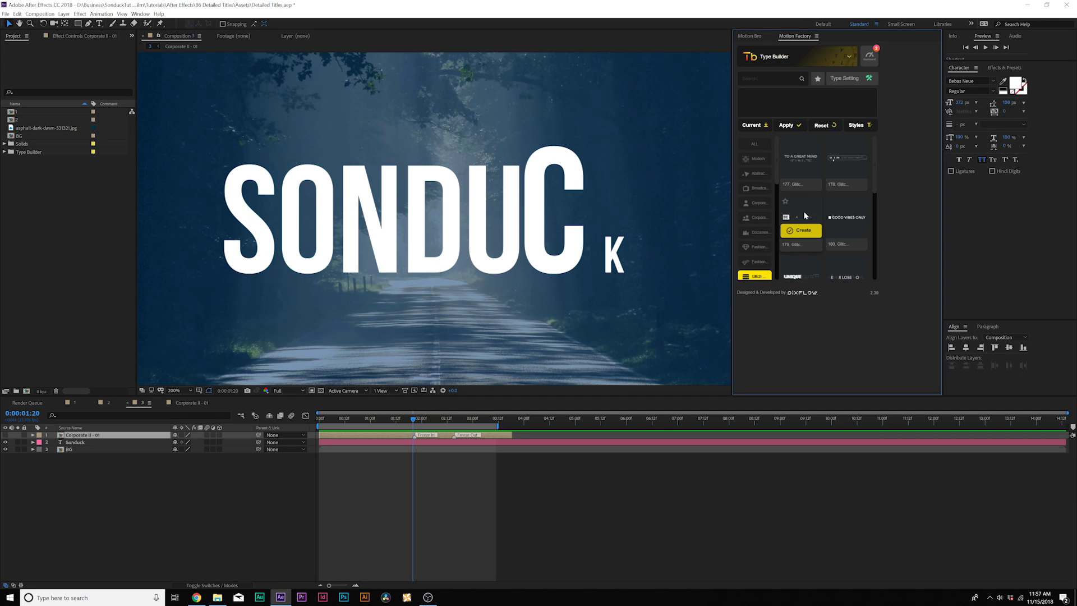
Create the Glitch - 03 title from Type Builder's Glitch category.
left_click(802, 231)
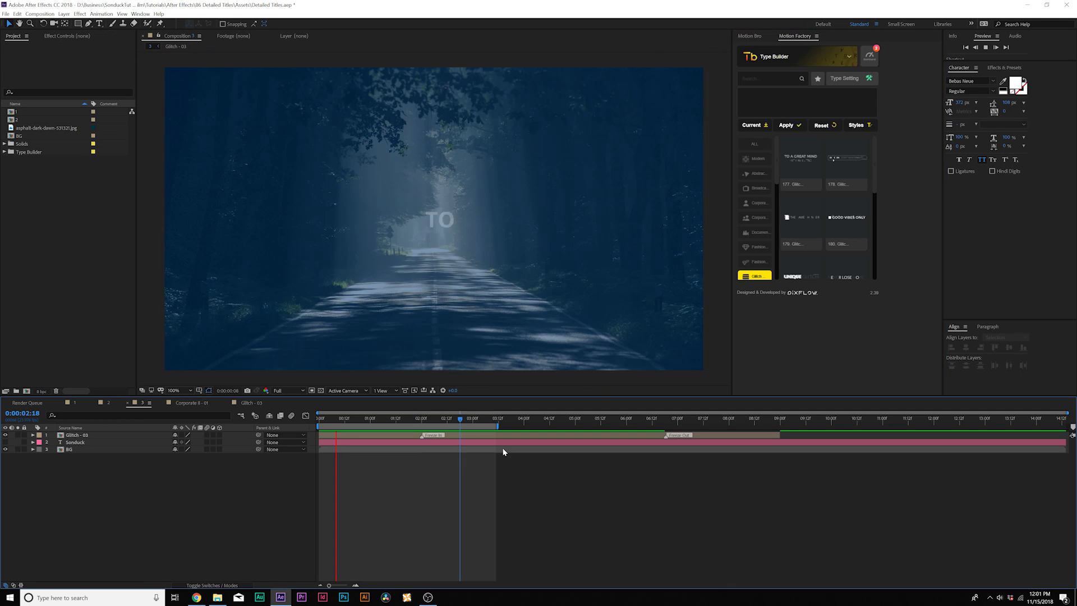